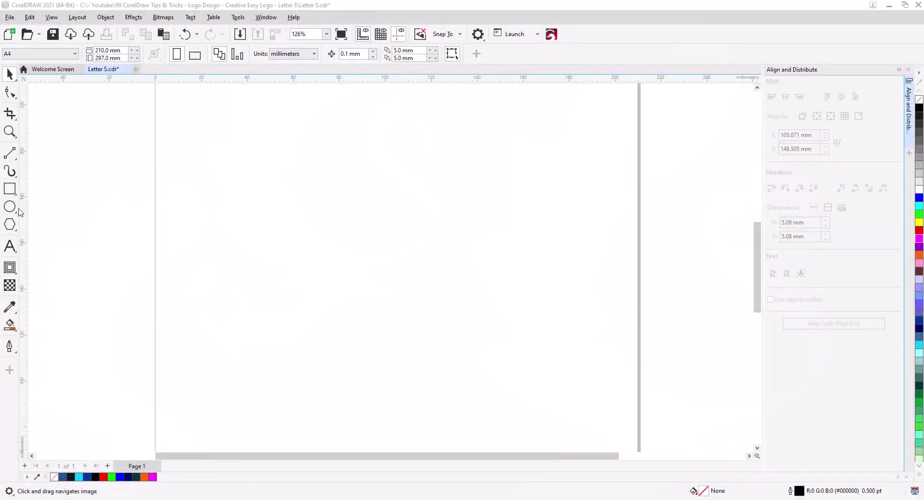
# Step: Draw a large circle and paste a copy scaled down to about 57%
pyautogui.click(10, 207)
pyautogui.moveTo(357, 221); pyautogui.dragTo(561, 424)
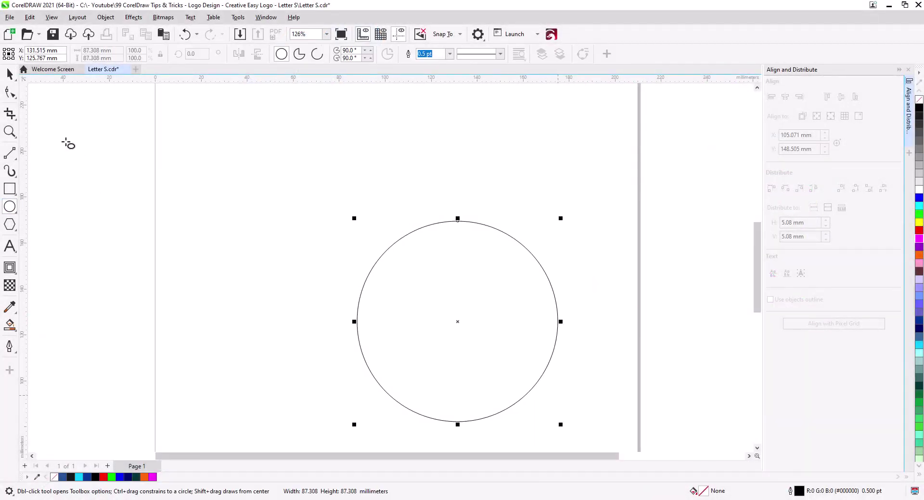
pyautogui.moveTo(416, 303); pyautogui.dragTo(362, 235)
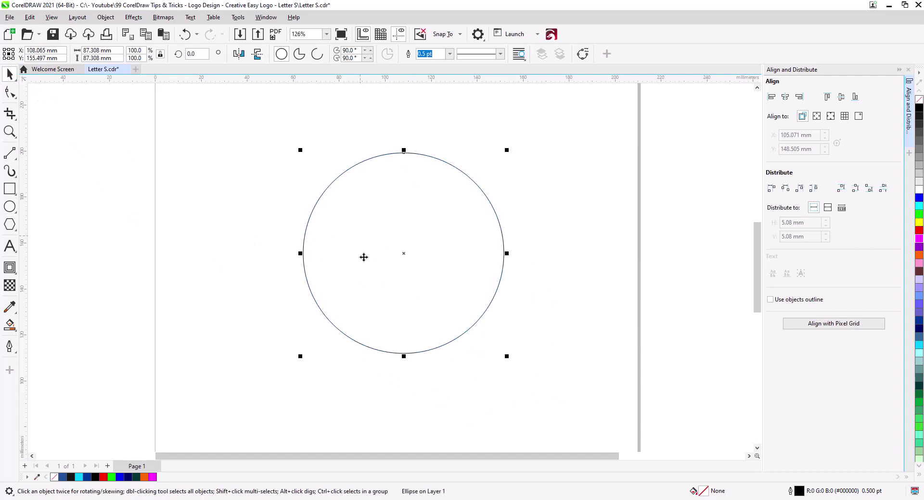
pyautogui.click(164, 34)
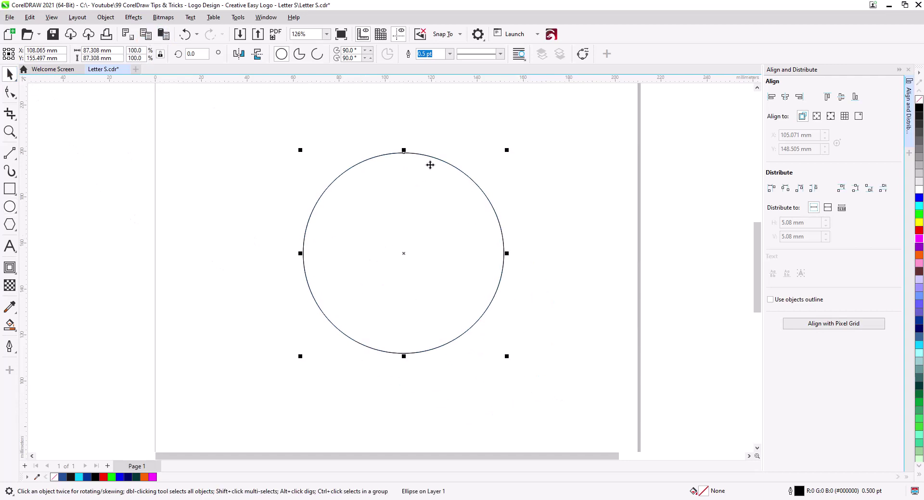
pyautogui.moveTo(507, 150); pyautogui.dragTo(455, 235)
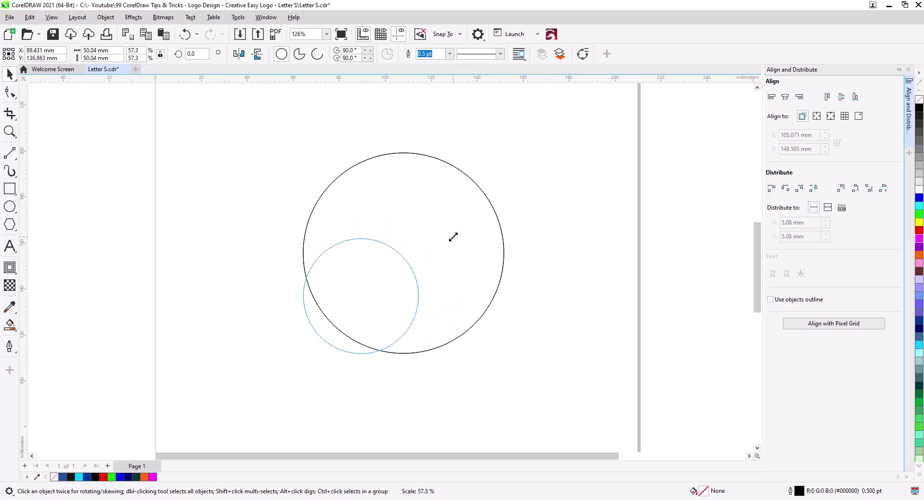
# Step: Align the small circle centred and bottom-aligned in the big one, and draw a horizontal line across
pyautogui.moveTo(455, 236); pyautogui.dragTo(451, 239)
pyautogui.moveTo(568, 397); pyautogui.dragTo(205, 136)
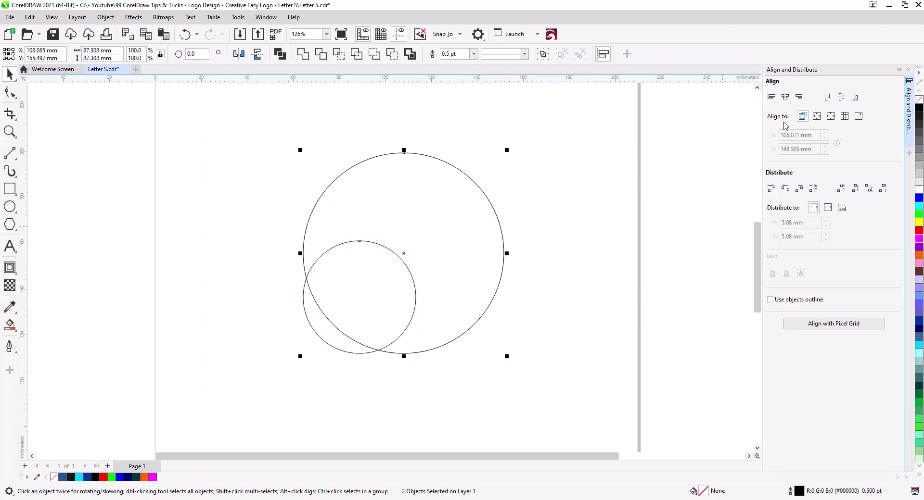
pyautogui.click(785, 100)
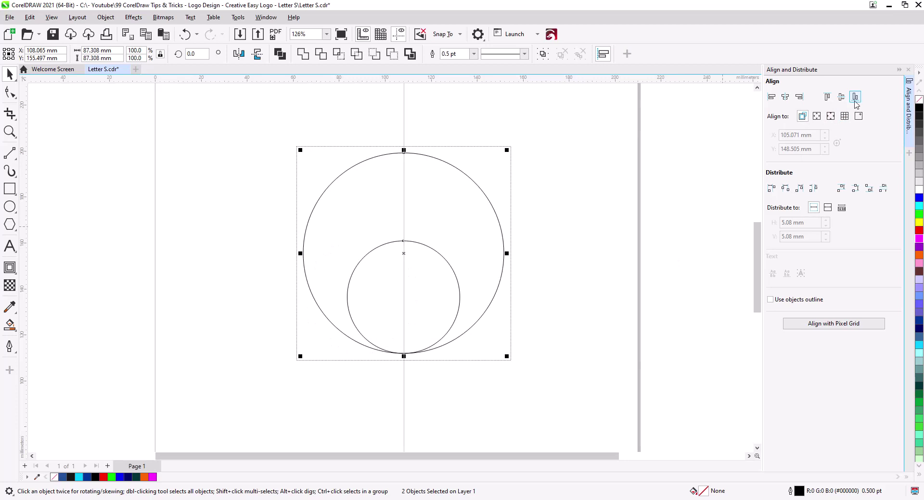
pyautogui.click(856, 100)
pyautogui.click(171, 224)
pyautogui.click(10, 153)
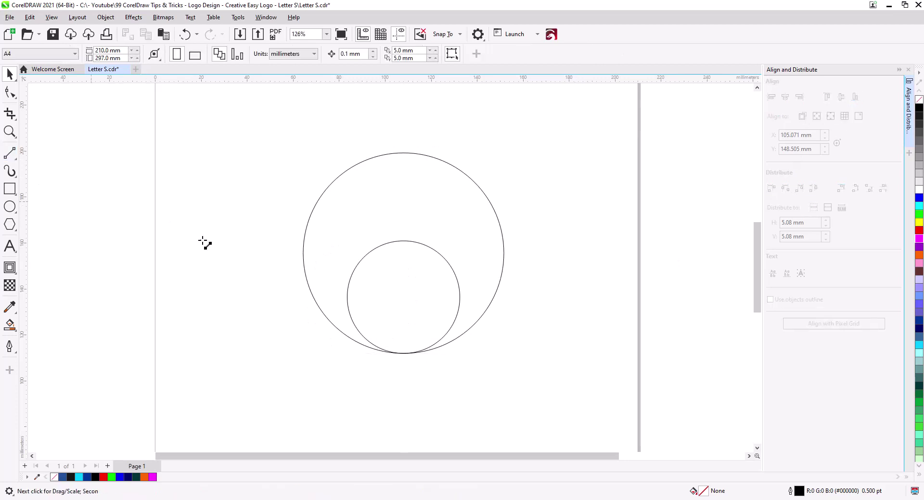
pyautogui.moveTo(221, 223); pyautogui.dragTo(561, 222)
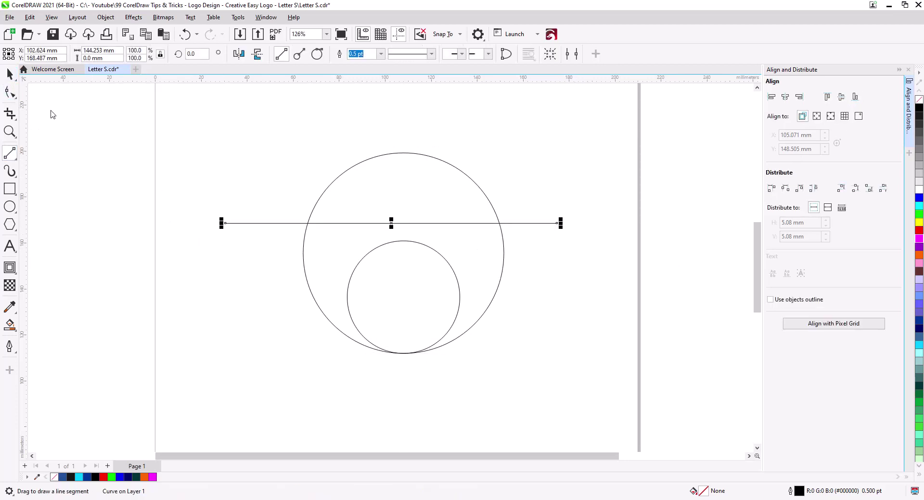
# Step: Align the line with the small circle's top and Smart Fill the crescent beneath it blue
pyautogui.press('space')
pyautogui.keyDown('shift'); pyautogui.click(400, 273); pyautogui.keyUp('shift')
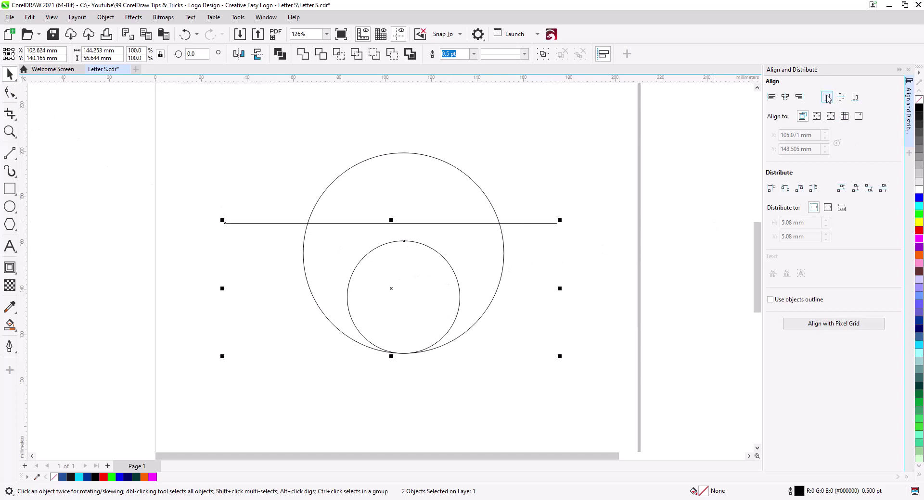
pyautogui.click(827, 98)
pyautogui.click(473, 308)
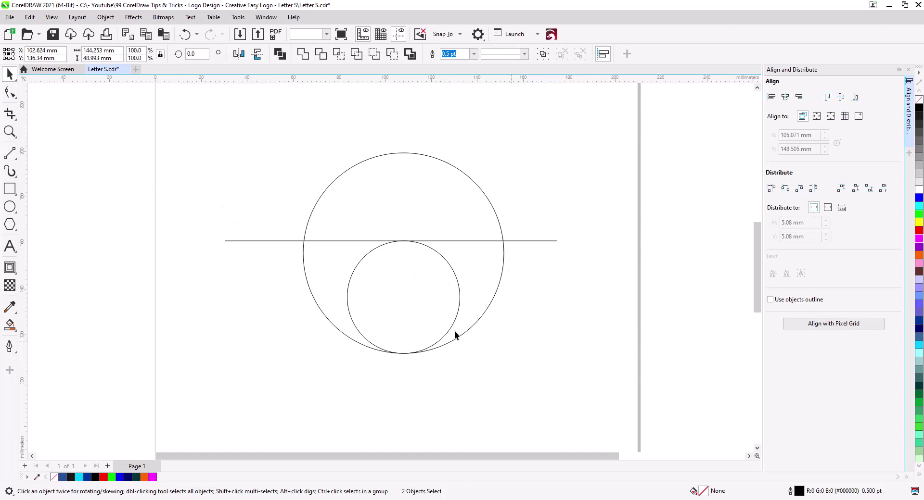
pyautogui.click(10, 325)
pyautogui.click(339, 282)
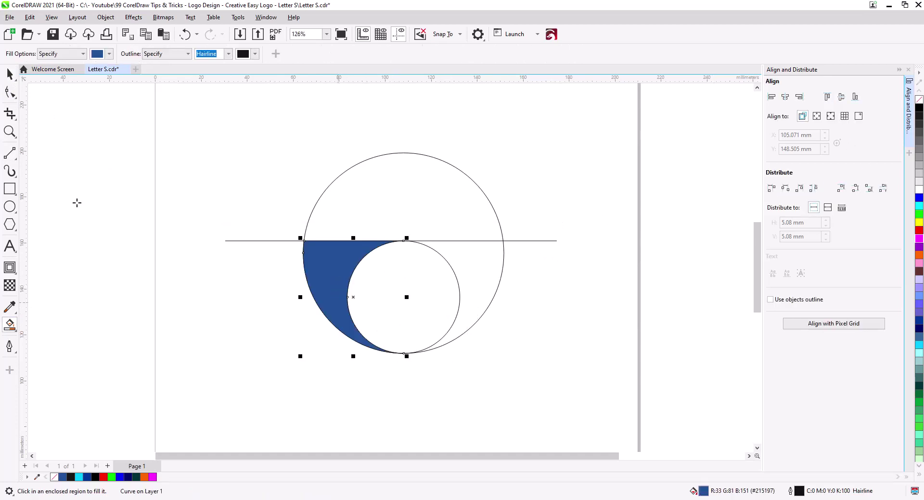
# Step: Delete the horizontal line and the large outer circle, then select the blue crescent
pyautogui.click(10, 75)
pyautogui.click(234, 241)
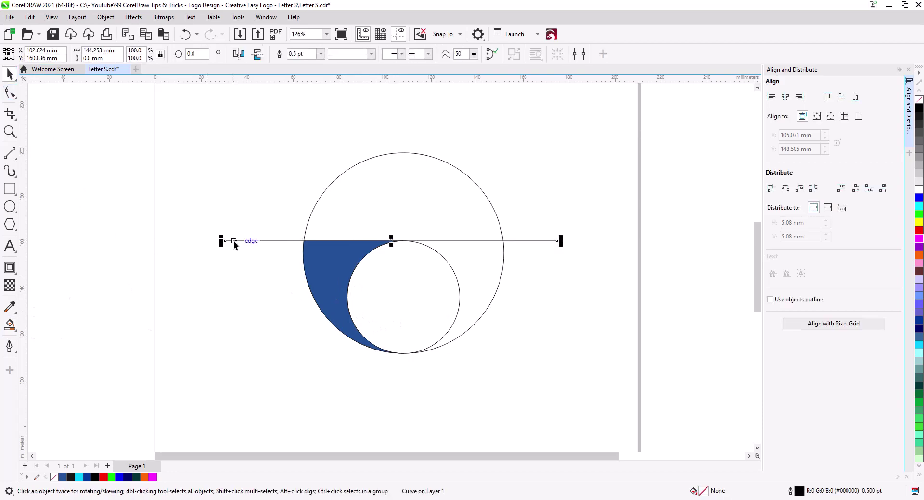
pyautogui.press('Delete')
pyautogui.click(313, 210)
pyautogui.press('Delete')
pyautogui.scroll(1, 384, 292)
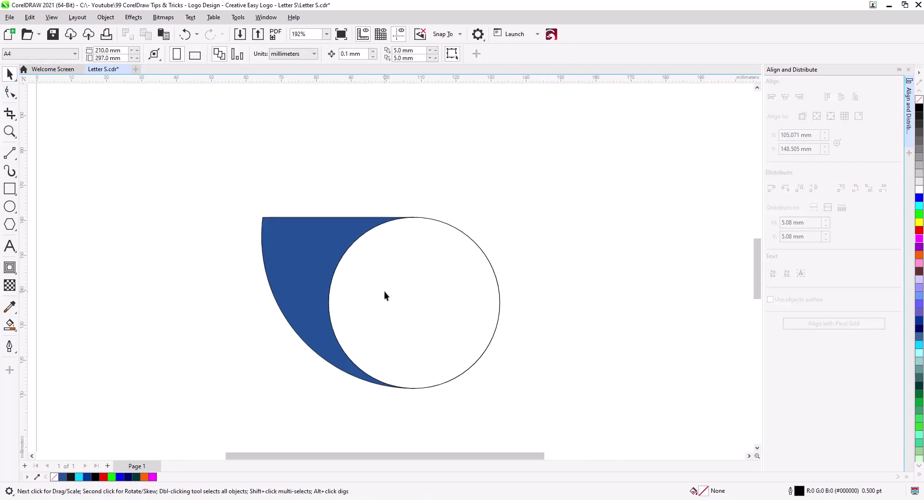
pyautogui.scroll(1, 383, 290)
pyautogui.click(319, 252)
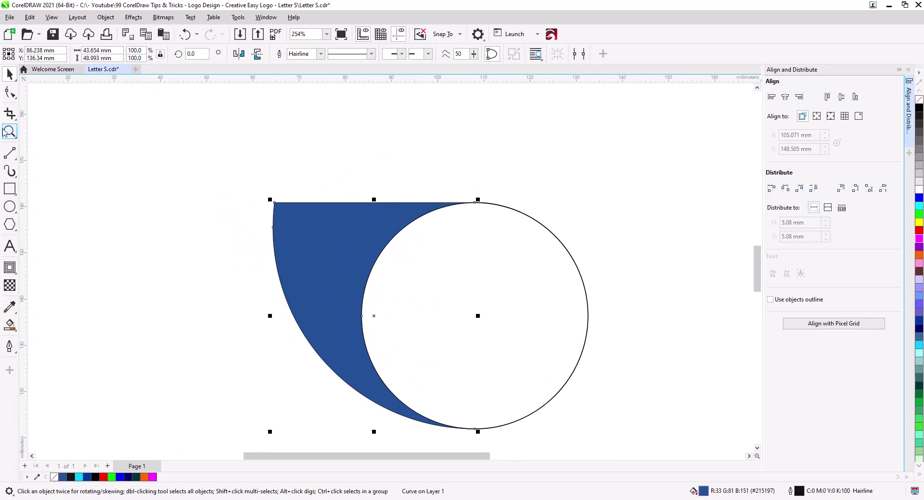
pyautogui.click(10, 92)
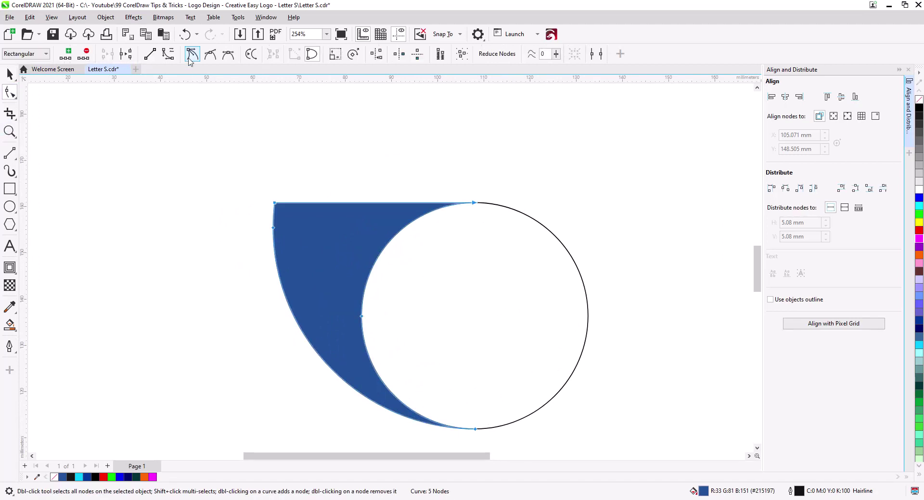
# Step: Convert the crescent to curves, delete its top-right node, and bend it into a rounded petal tip
pyautogui.click(189, 57)
pyautogui.click(428, 181)
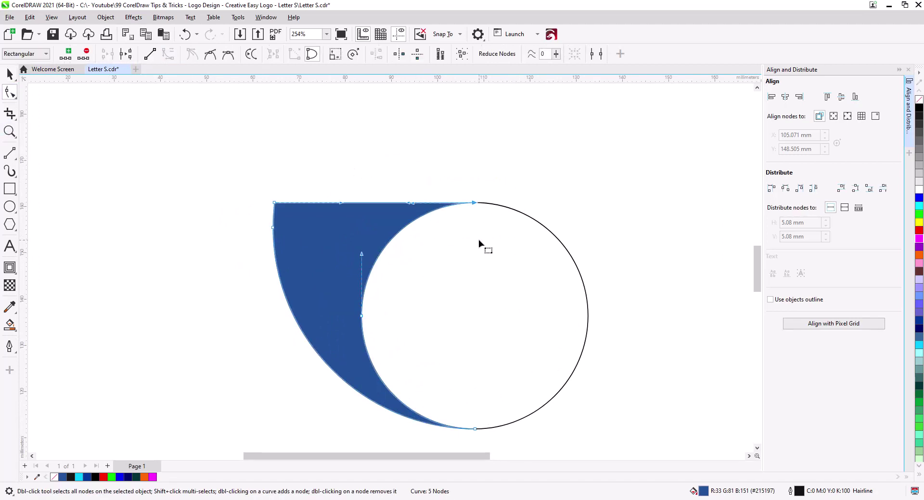
pyautogui.press('Delete')
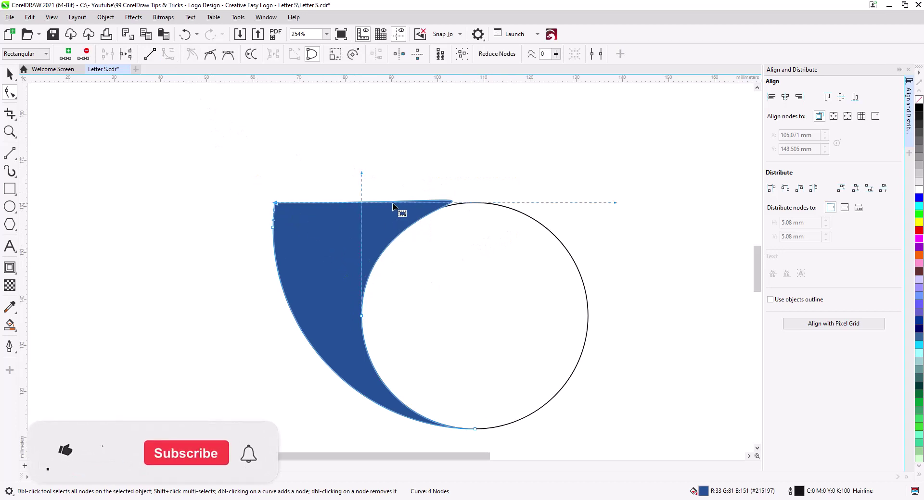
pyautogui.moveTo(361, 173); pyautogui.dragTo(359, 255)
pyautogui.moveTo(616, 203); pyautogui.dragTo(387, 203)
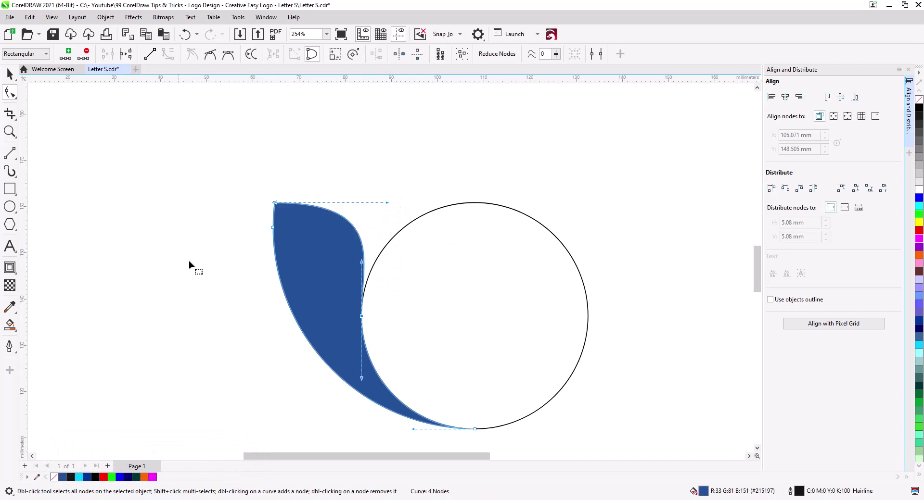
pyautogui.click(10, 74)
pyautogui.click(187, 326)
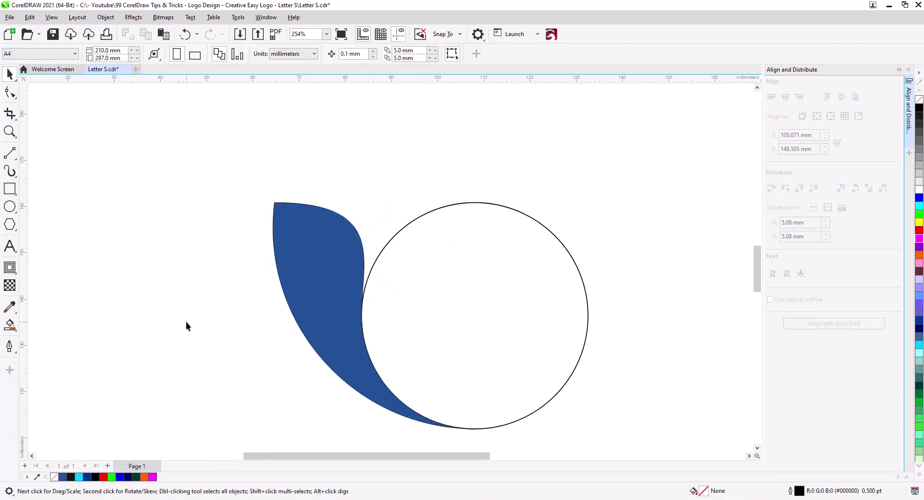
pyautogui.click(322, 288)
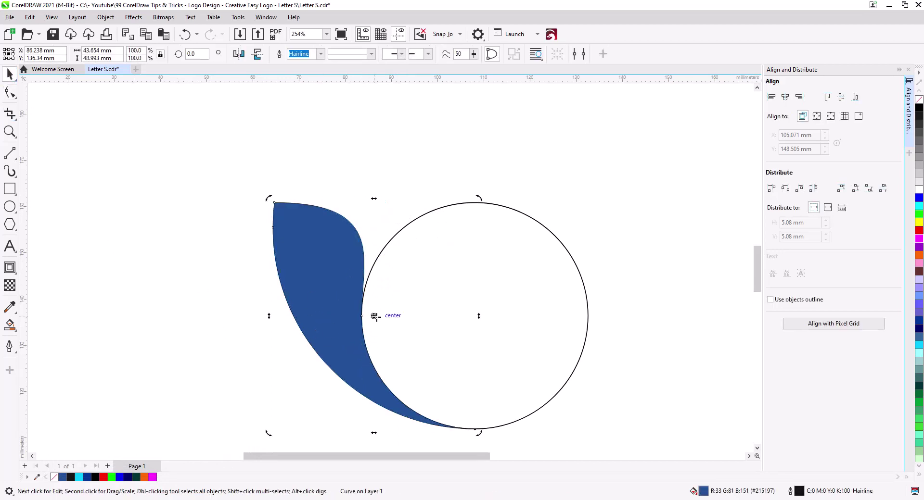
# Step: Duplicate the petal and rotate copies about the circle's centre, repeating with Ctrl+R
pyautogui.click(376, 315)
pyautogui.click(332, 333)
pyautogui.moveTo(375, 315); pyautogui.dragTo(478, 316)
pyautogui.press('+')
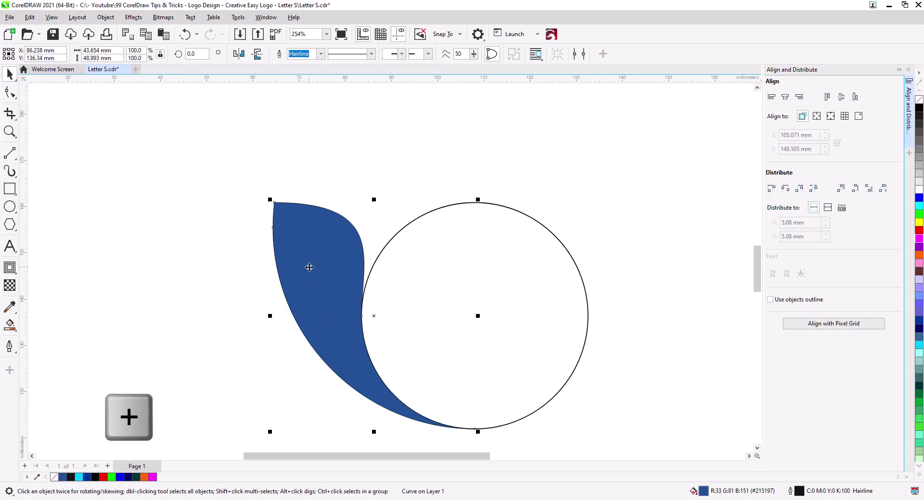
pyautogui.click(309, 268)
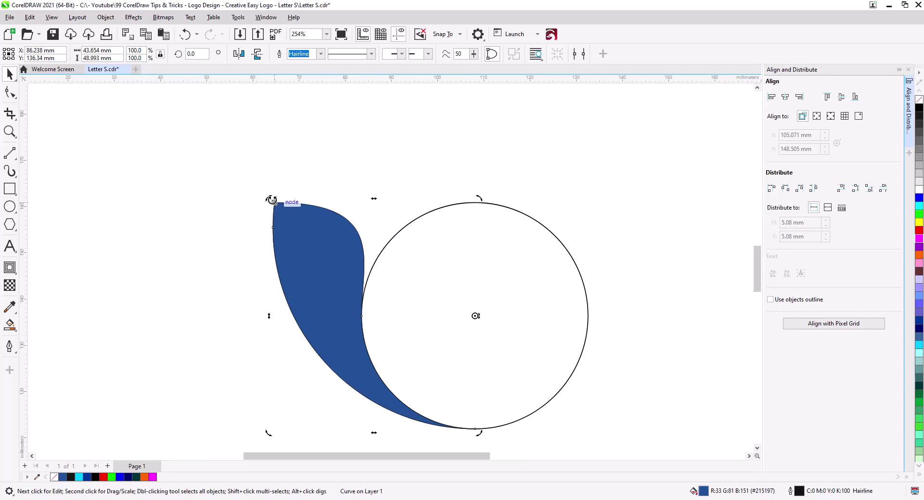
pyautogui.moveTo(268, 198); pyautogui.dragTo(358, 143)
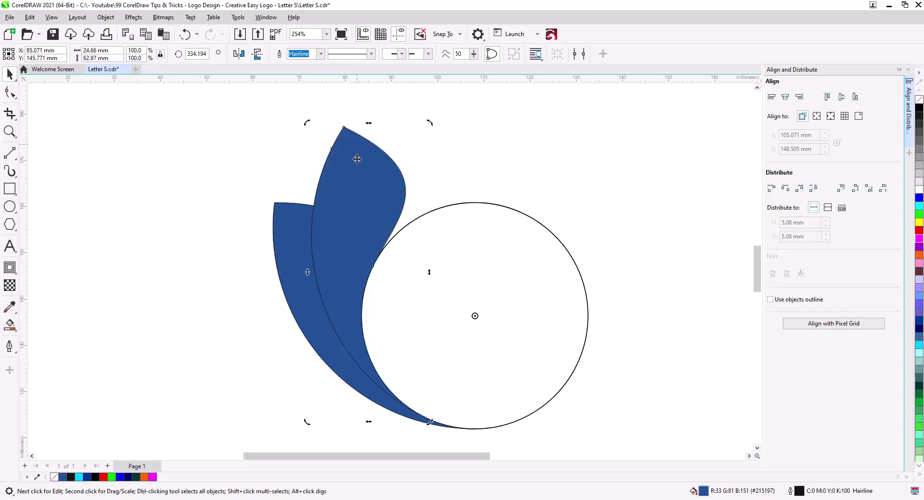
pyautogui.hotkey('ctrl', 'r')
pyautogui.hotkey('ctrl', 'r')
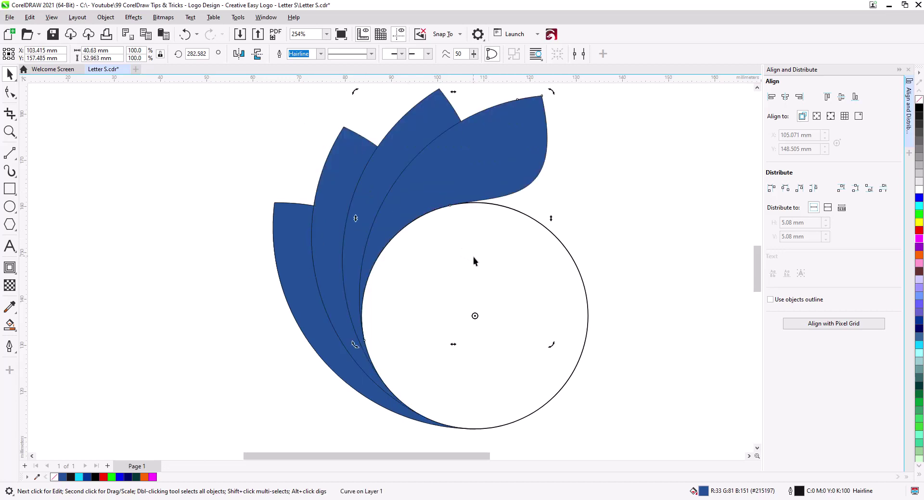
pyautogui.hotkey('ctrl', 'r')
# Step: Select all five petals together
pyautogui.click(534, 306)
pyautogui.click(517, 196)
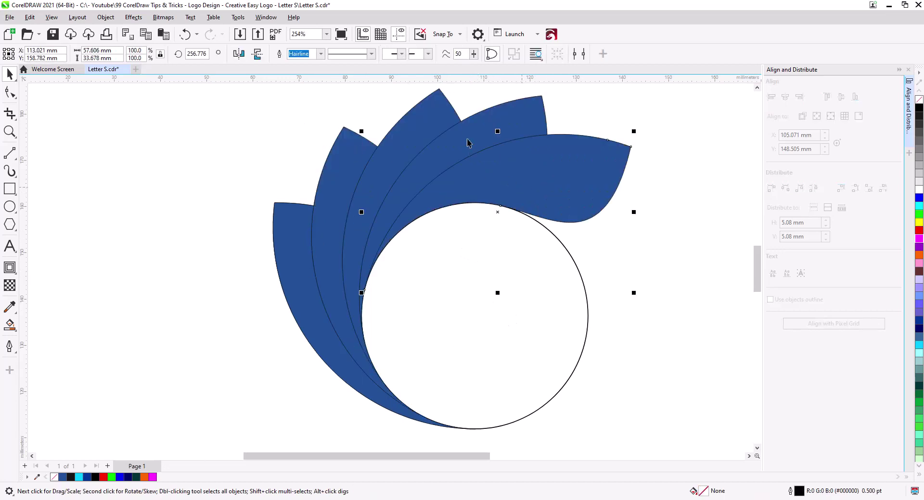
pyautogui.keyDown('shift'); pyautogui.click(501, 121); pyautogui.keyUp('shift')
pyautogui.keyDown('shift'); pyautogui.click(436, 117); pyautogui.keyUp('shift')
pyautogui.keyDown('shift'); pyautogui.click(340, 163); pyautogui.keyUp('shift')
pyautogui.keyDown('shift'); pyautogui.click(293, 232); pyautogui.keyUp('shift')
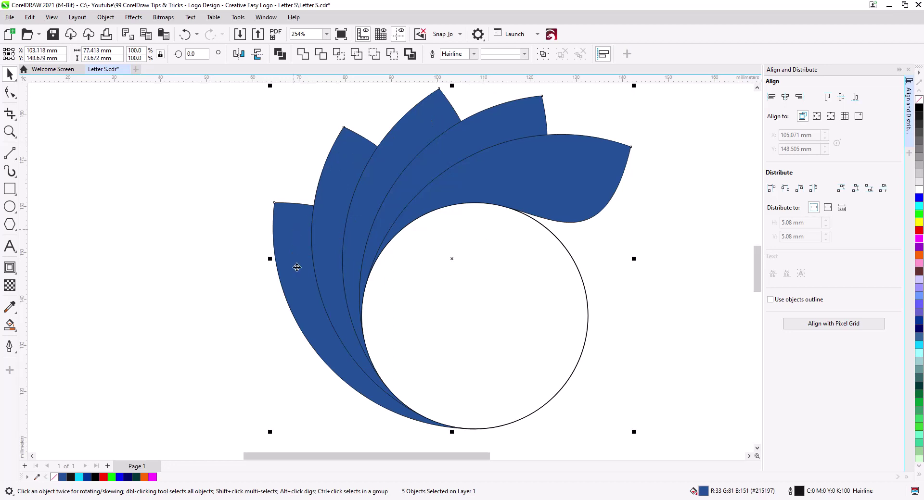
pyautogui.click(451, 260)
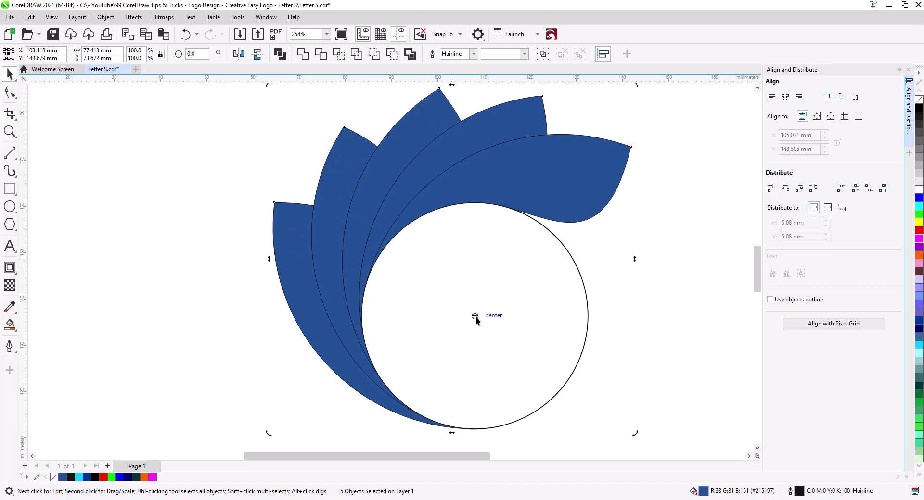
# Step: Rotate the five-petal fan around the circle's centre
pyautogui.moveTo(475, 323); pyautogui.dragTo(475, 316)
pyautogui.scroll(-2, 357, 354)
pyautogui.moveTo(305, 402); pyautogui.dragTo(403, 421)
pyautogui.click(508, 387)
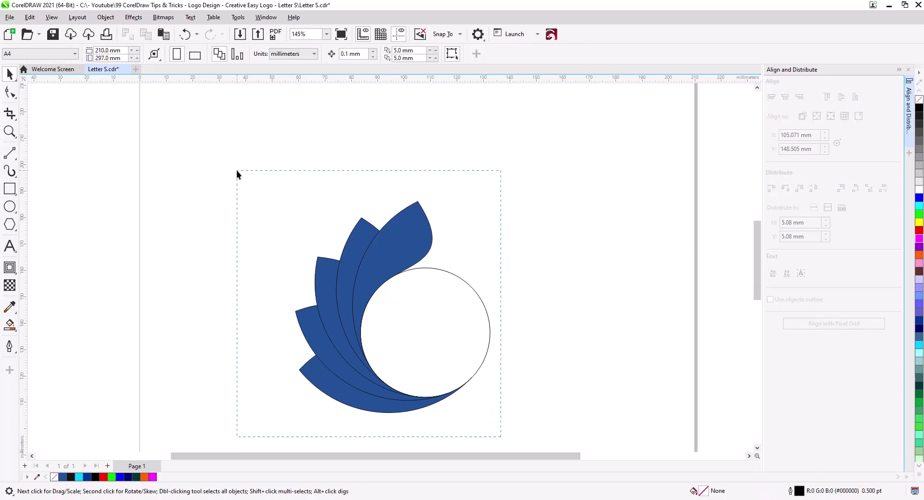
# Step: Give all the petals a transparency of 35 and remove their outlines
pyautogui.moveTo(310, 366); pyautogui.dragTo(236, 171)
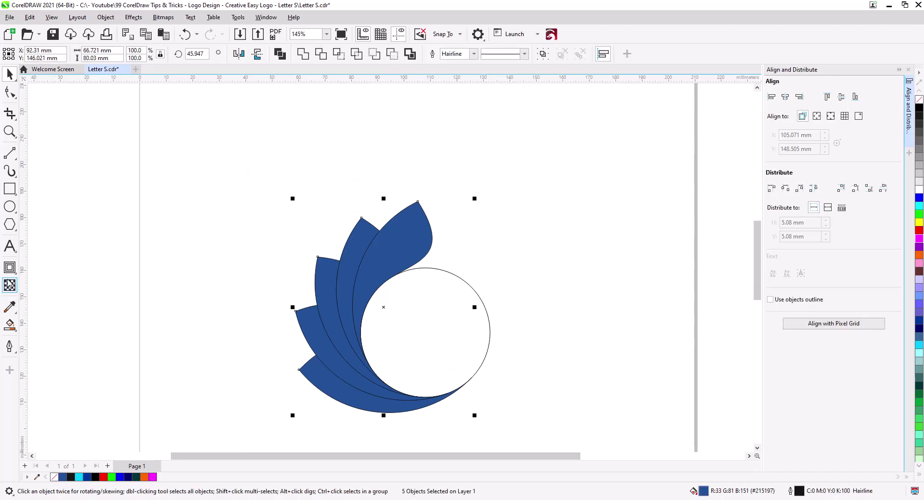
pyautogui.click(9, 285)
pyautogui.moveTo(362, 423); pyautogui.dragTo(367, 423)
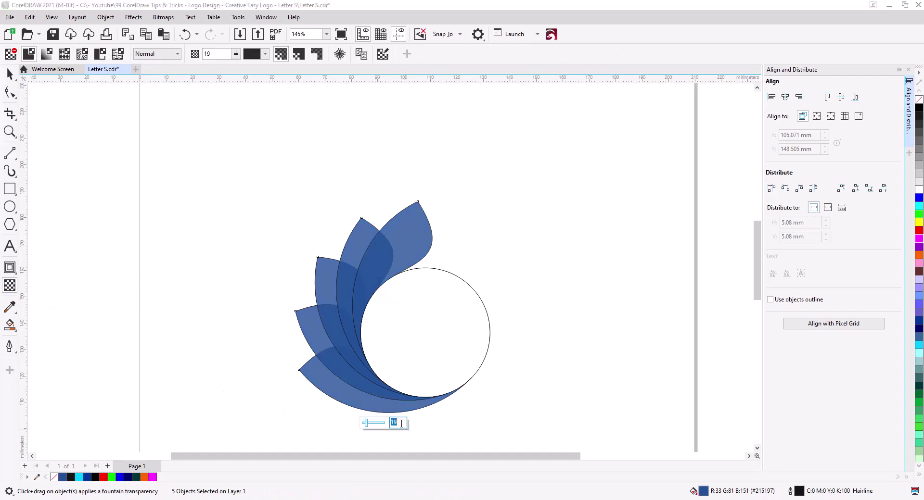
pyautogui.write('35')
pyautogui.press('Return')
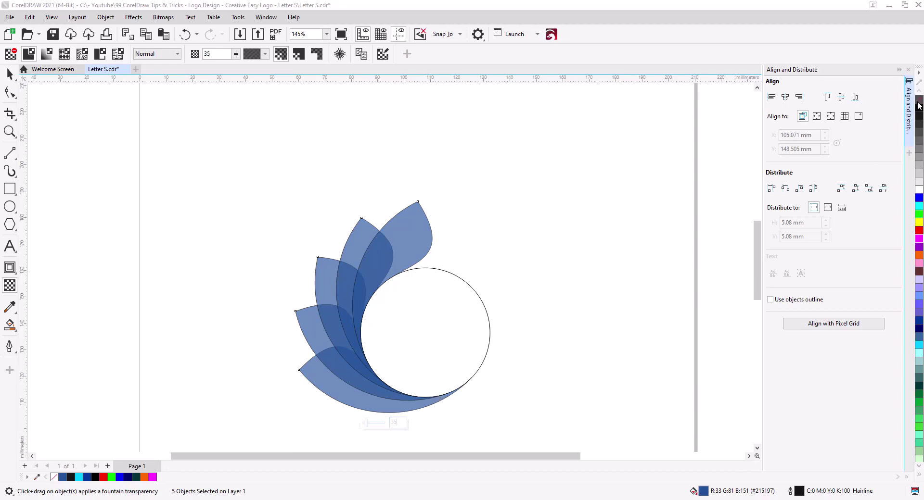
pyautogui.rightClick(920, 99)
pyautogui.click(10, 73)
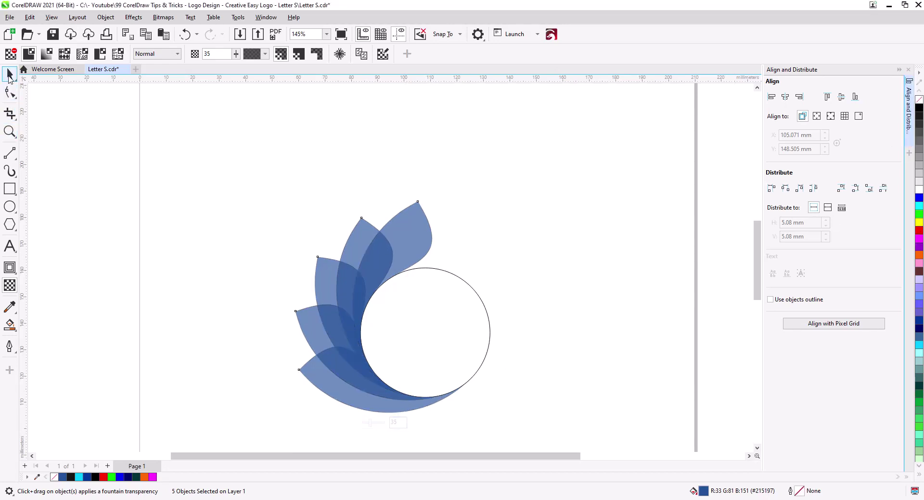
pyautogui.click(293, 334)
pyautogui.scroll(2, 366, 354)
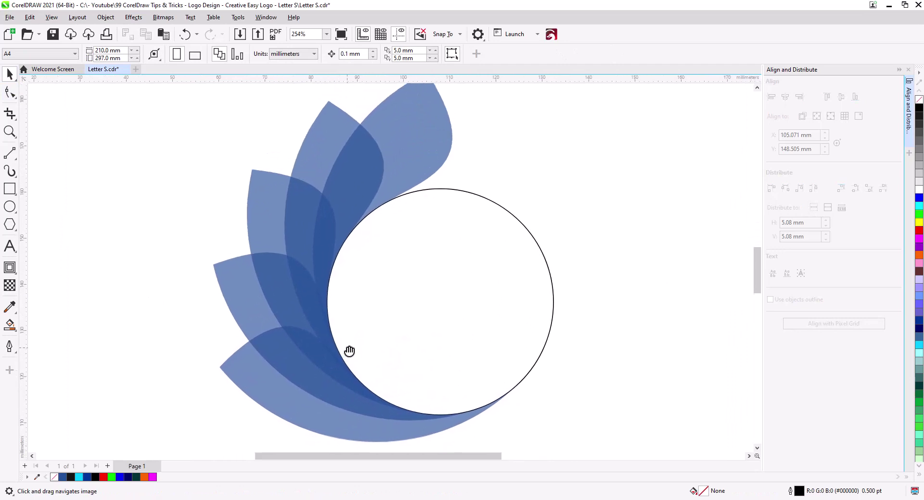
# Step: Add a text letter 'S' to the right of the circle
pyautogui.moveTo(378, 332); pyautogui.dragTo(199, 355)
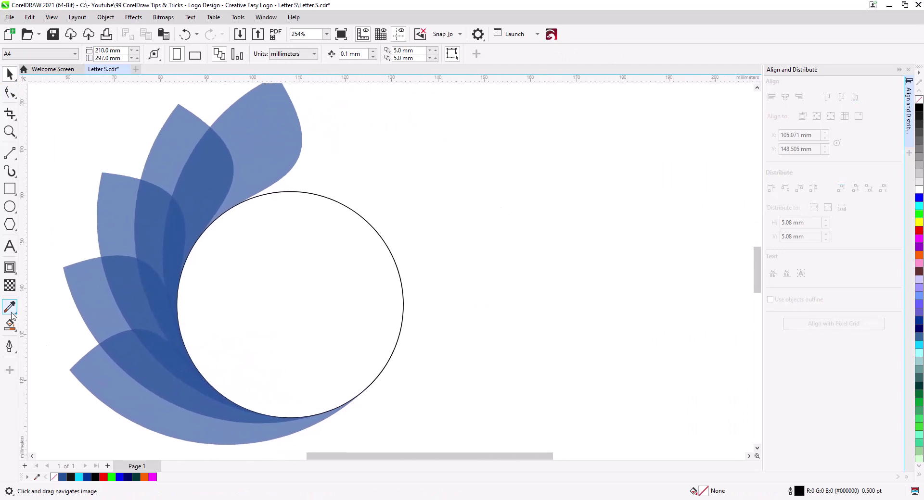
pyautogui.click(9, 246)
pyautogui.click(512, 338)
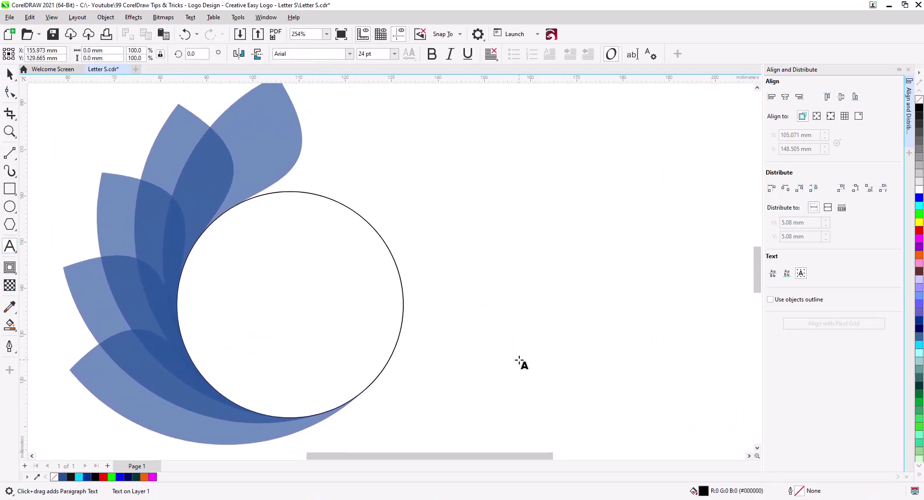
pyautogui.write('S')
pyautogui.press('Escape')
pyautogui.click(10, 73)
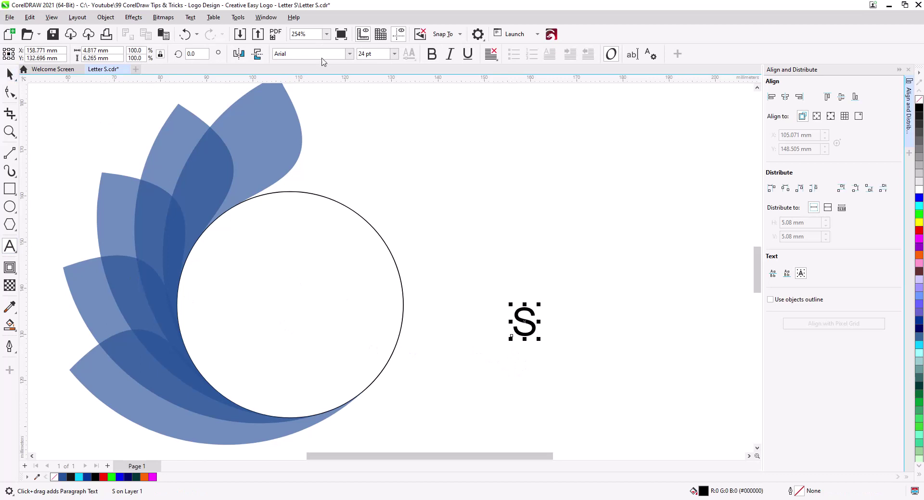
# Step: Set the S in Century Gothic, enlarge it to about 156 pt near the circle, and remove its fill
pyautogui.click(351, 56)
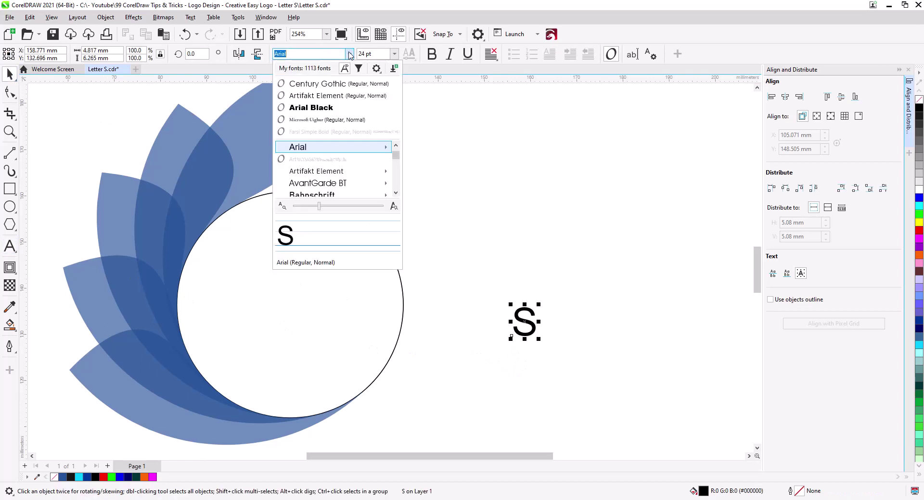
pyautogui.click(349, 89)
pyautogui.moveTo(532, 339); pyautogui.dragTo(577, 420)
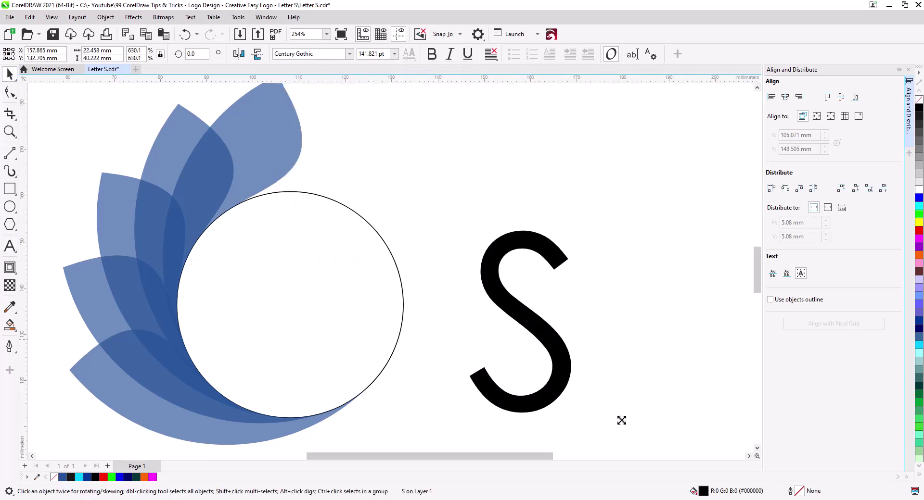
pyautogui.moveTo(558, 365); pyautogui.dragTo(519, 313)
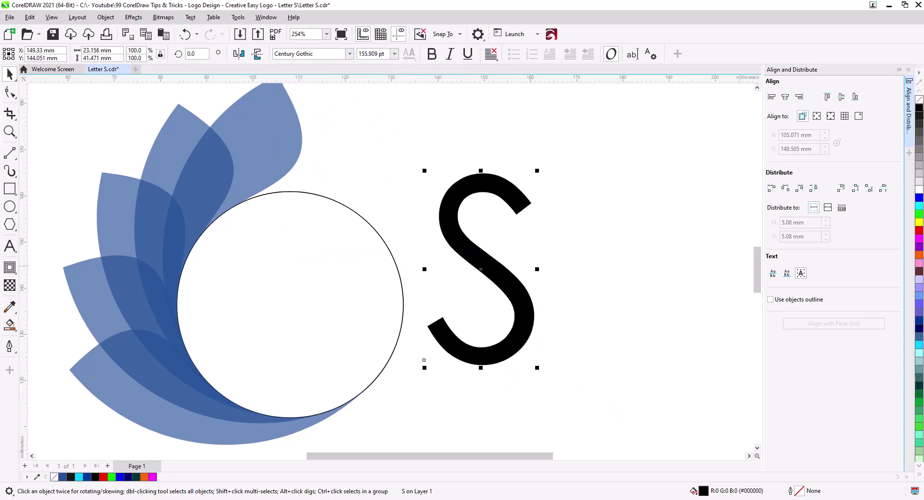
pyautogui.click(919, 99)
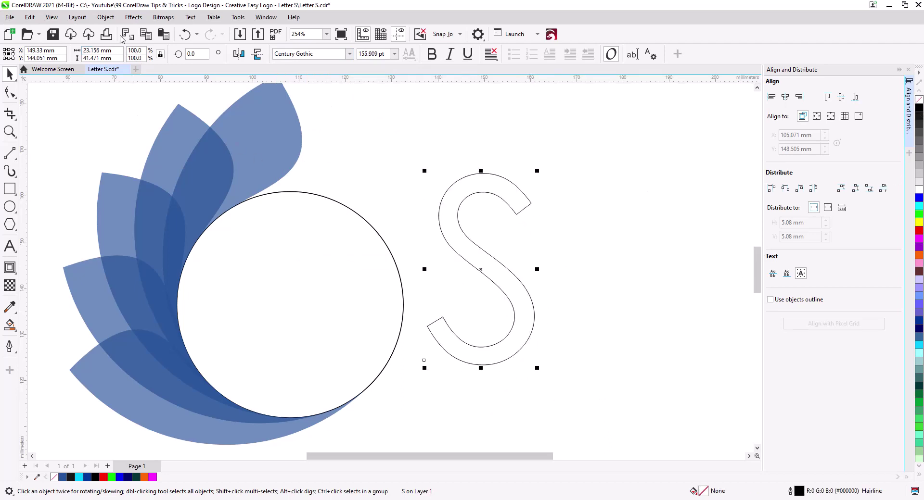
# Step: Weld the S into a single curve and select the end nodes of its top cap
pyautogui.click(105, 17)
pyautogui.moveTo(150, 279)
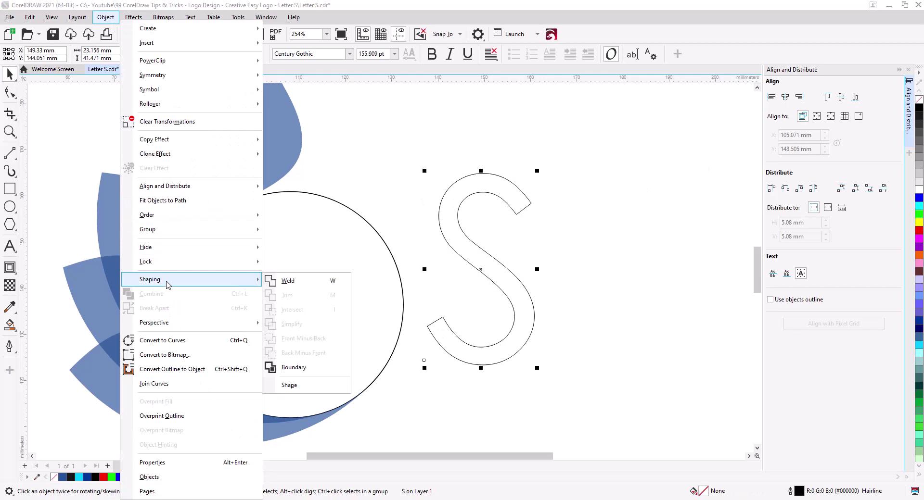
pyautogui.click(288, 281)
pyautogui.click(10, 93)
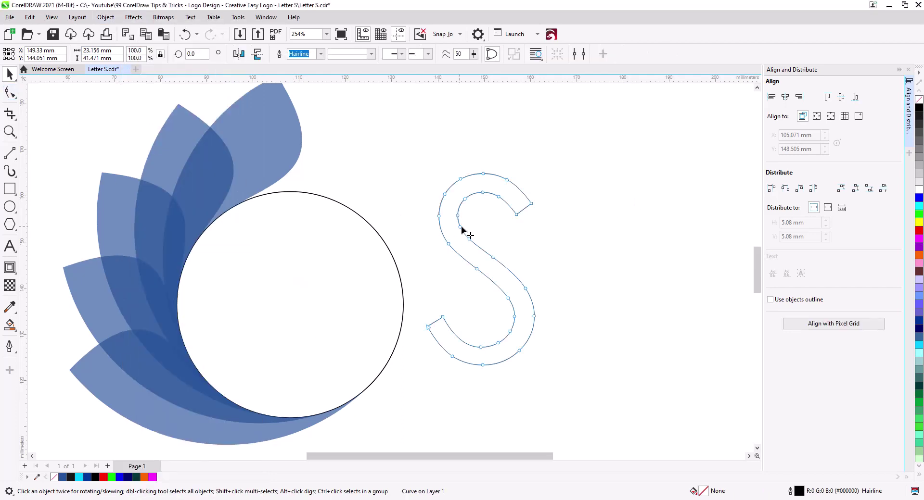
pyautogui.moveTo(512, 194); pyautogui.dragTo(540, 223)
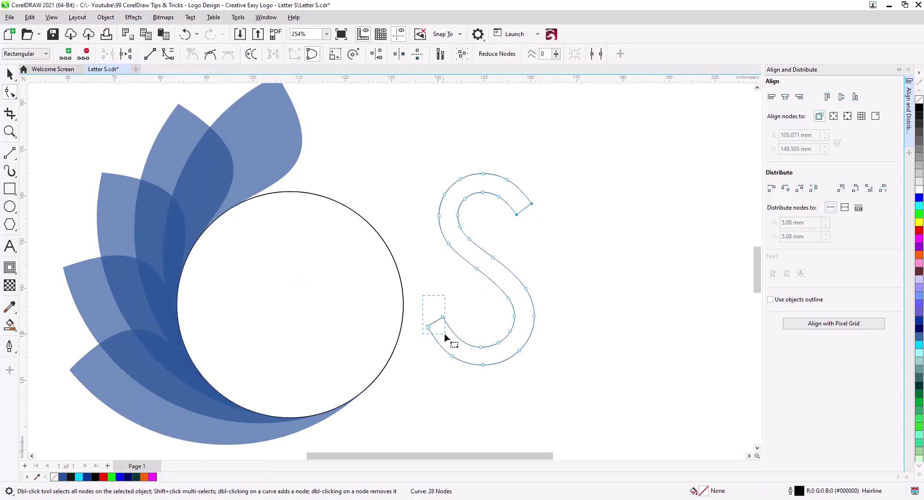
# Step: Split the S outline at its caps, break it apart, and delete the outer and lower pieces
pyautogui.click(125, 54)
pyautogui.press('space')
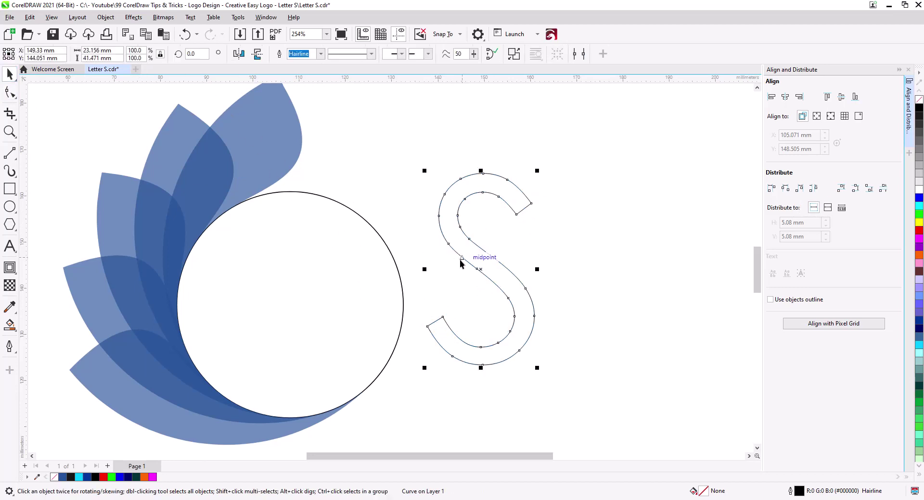
pyautogui.rightClick(461, 260)
pyautogui.press('Escape')
pyautogui.rightClick(449, 239)
pyautogui.click(476, 185)
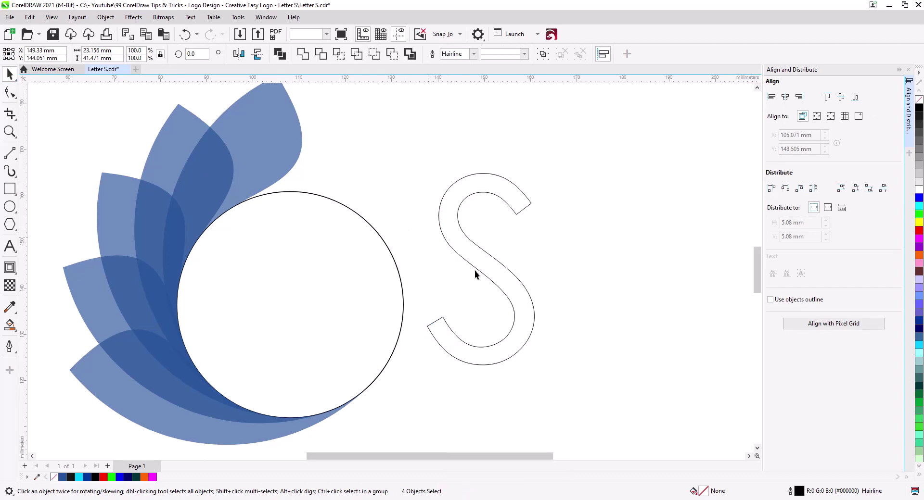
pyautogui.click(505, 272)
pyautogui.press('Delete')
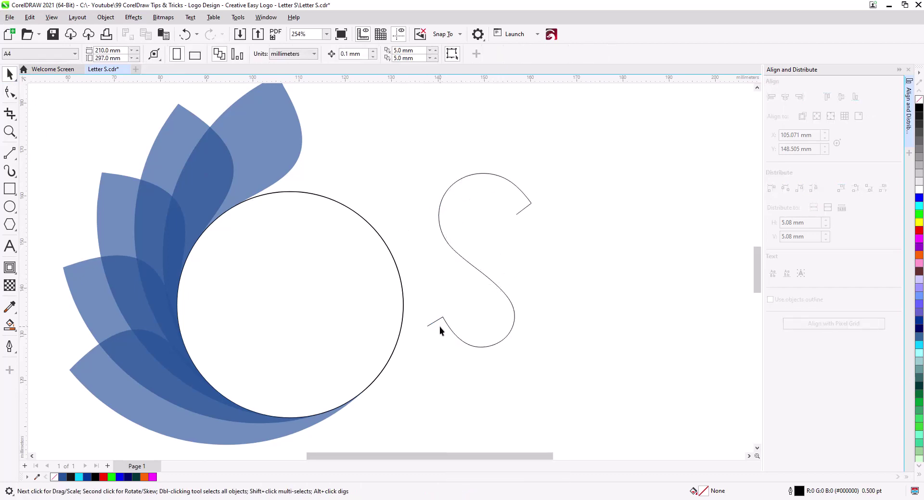
pyautogui.press('Delete')
# Step: Delete surplus nodes along the S's lower tail and top arc
pyautogui.click(507, 181)
pyautogui.click(9, 92)
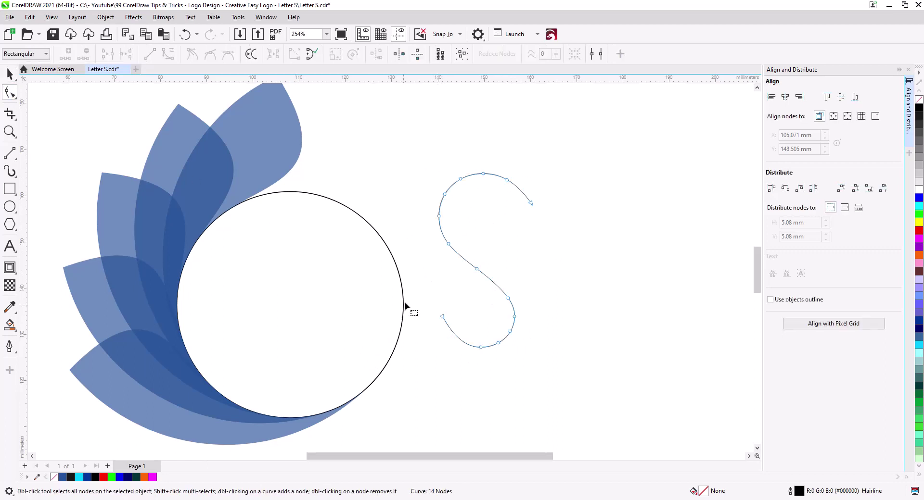
pyautogui.moveTo(485, 372); pyautogui.dragTo(486, 377)
pyautogui.press('Delete')
pyautogui.moveTo(486, 339); pyautogui.dragTo(484, 342)
pyautogui.scroll(3, 521, 329)
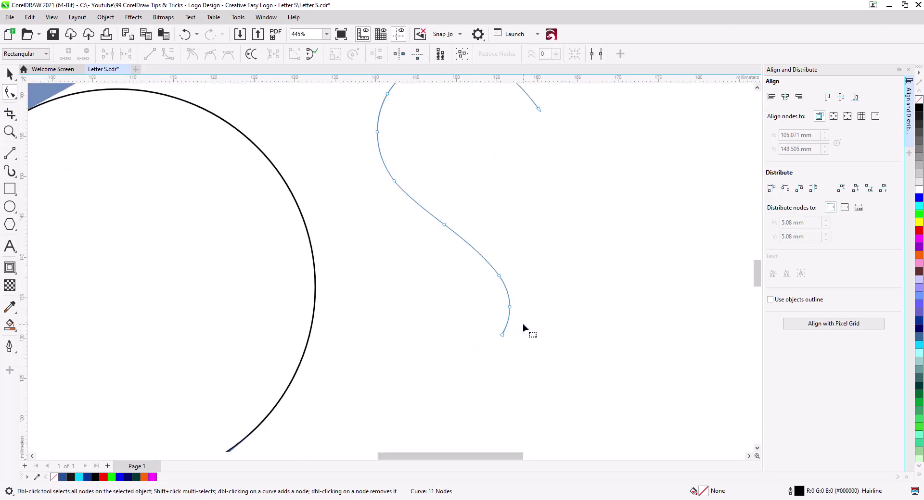
pyautogui.moveTo(511, 363); pyautogui.dragTo(487, 344)
pyautogui.press('Delete')
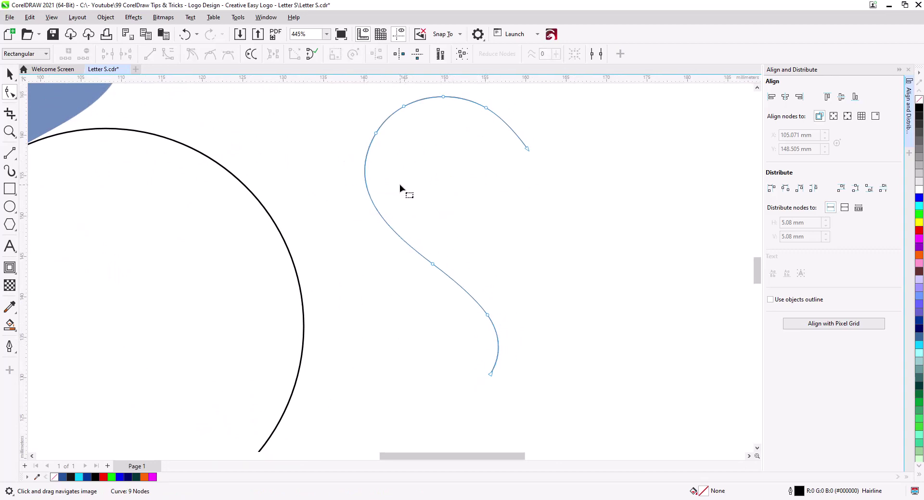
pyautogui.click(402, 106)
pyautogui.press('Delete')
pyautogui.scroll(1, 452, 126)
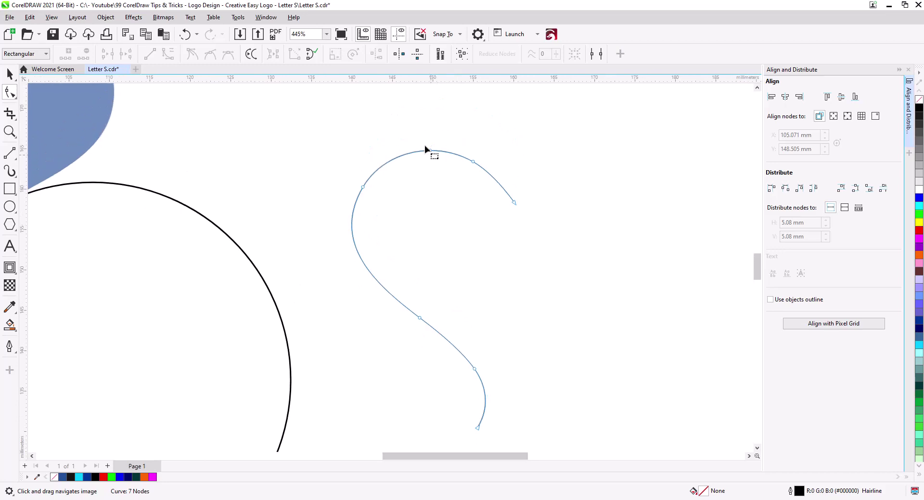
pyautogui.moveTo(424, 137)
pyautogui.mouseDown()
pyautogui.moveTo(487, 183)
pyautogui.moveTo(511, 231)
pyautogui.mouseUp()
pyautogui.press('Delete')
# Step: Reshape the S's top arc into a smooth hook by adjusting its nodes and handles
pyautogui.moveTo(479, 184); pyautogui.dragTo(492, 155)
pyautogui.moveTo(404, 119); pyautogui.dragTo(408, 120)
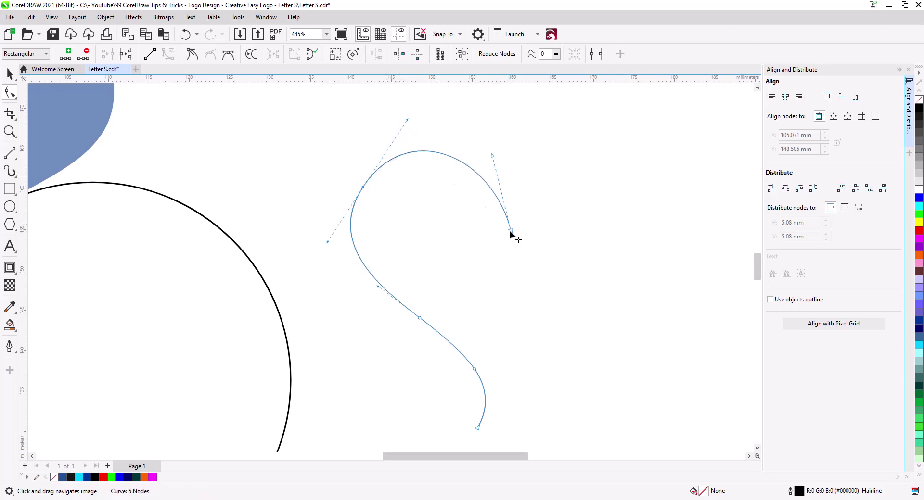
pyautogui.moveTo(511, 231); pyautogui.dragTo(509, 240)
pyautogui.moveTo(492, 167); pyautogui.dragTo(499, 163)
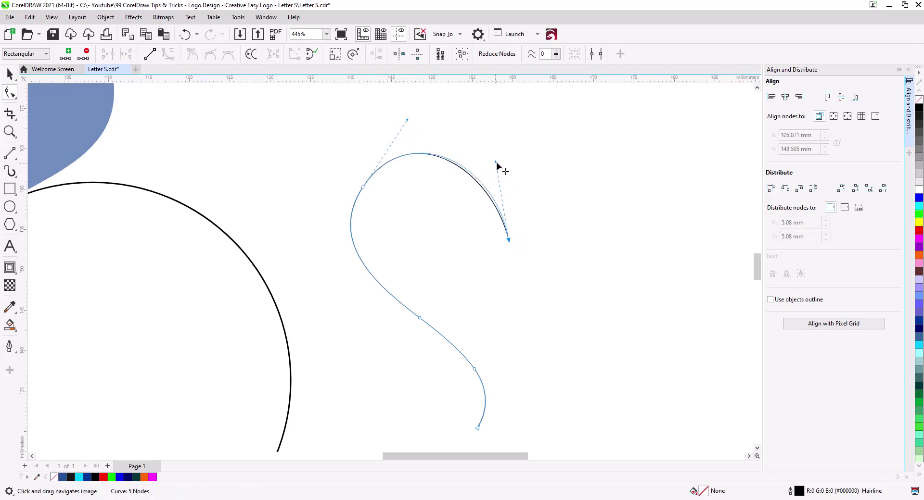
pyautogui.scroll(-1, 466, 207)
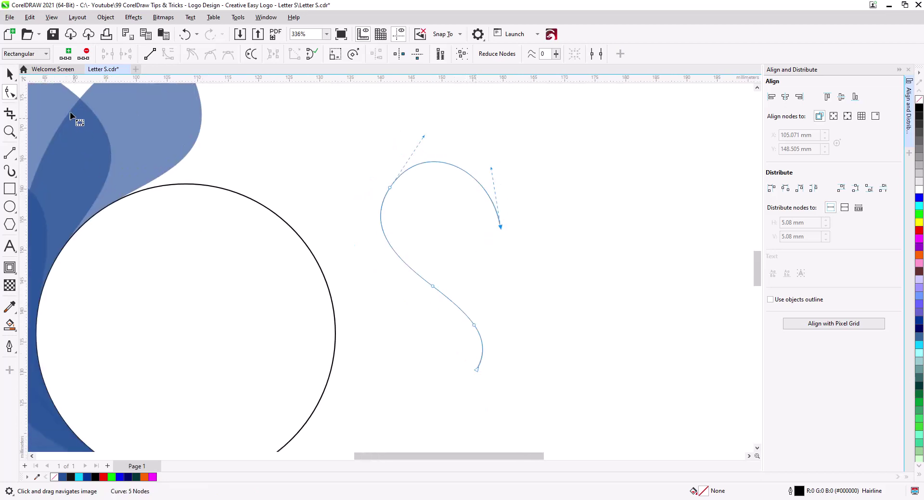
pyautogui.click(10, 73)
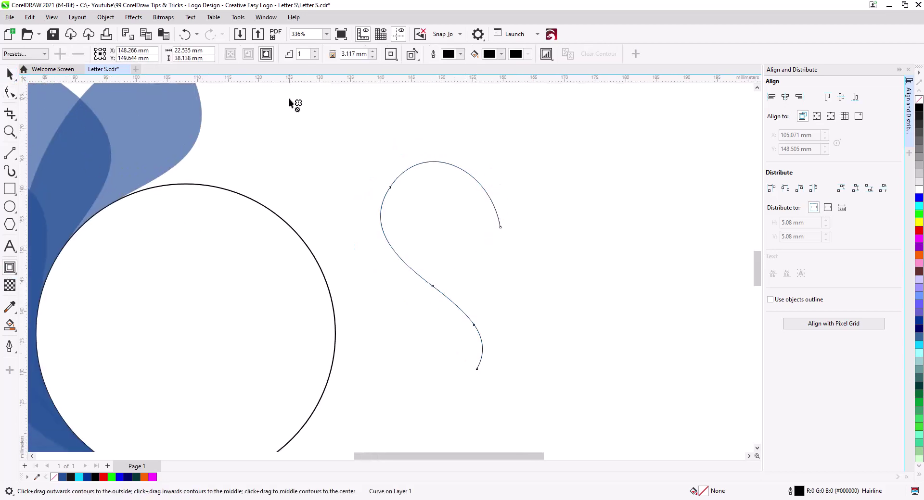
# Step: Add an outside contour around the S stroke and break it into a separate outline shape
pyautogui.click(266, 54)
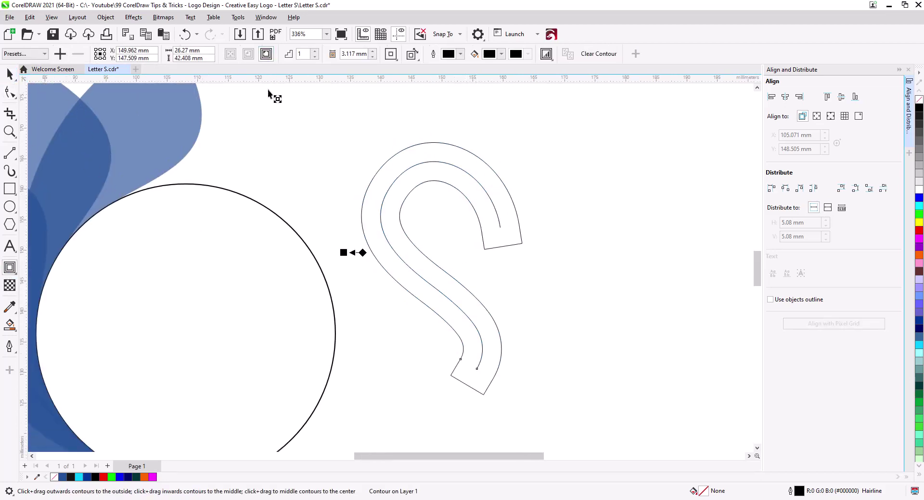
pyautogui.click(10, 73)
pyautogui.rightClick(369, 188)
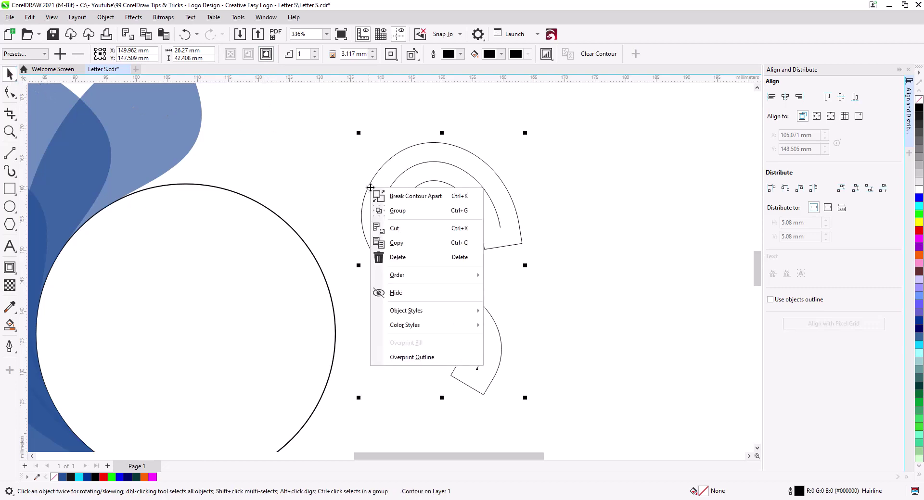
pyautogui.click(408, 196)
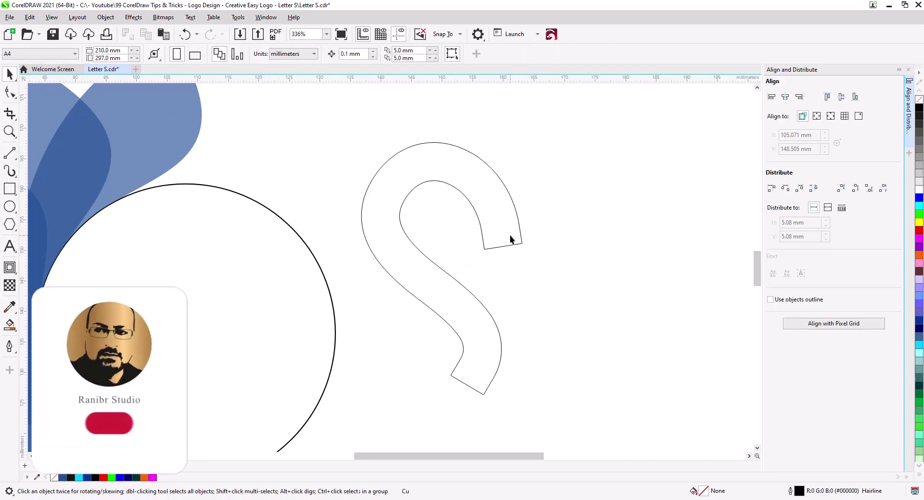
pyautogui.click(377, 250)
pyautogui.click(10, 93)
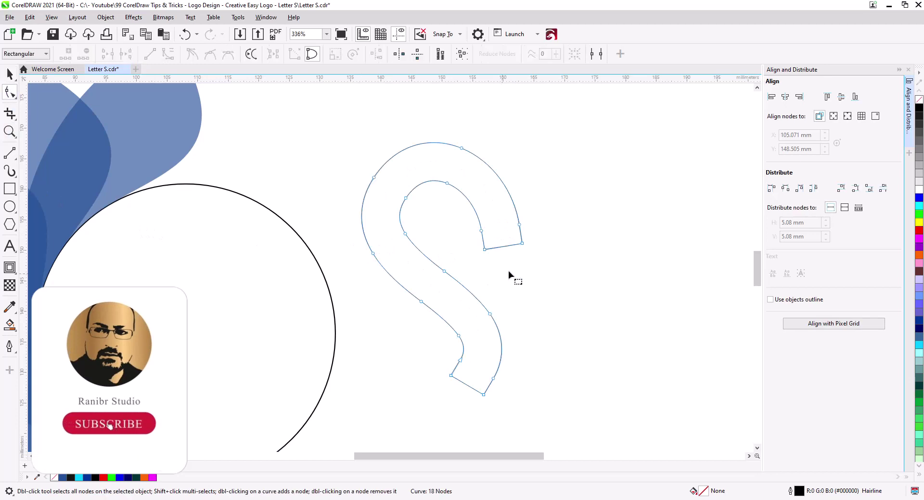
# Step: Delete the S outline's upper-right corner nodes and bend the upper end into a pointed tip
pyautogui.moveTo(508, 270); pyautogui.dragTo(505, 201)
pyautogui.press('Delete')
pyautogui.moveTo(476, 164); pyautogui.dragTo(453, 133)
pyautogui.moveTo(569, 238); pyautogui.dragTo(501, 193)
# Step: Remove the bottom corner nodes and curve the lower end into a sharp tapered tip
pyautogui.moveTo(440, 351); pyautogui.dragTo(476, 386)
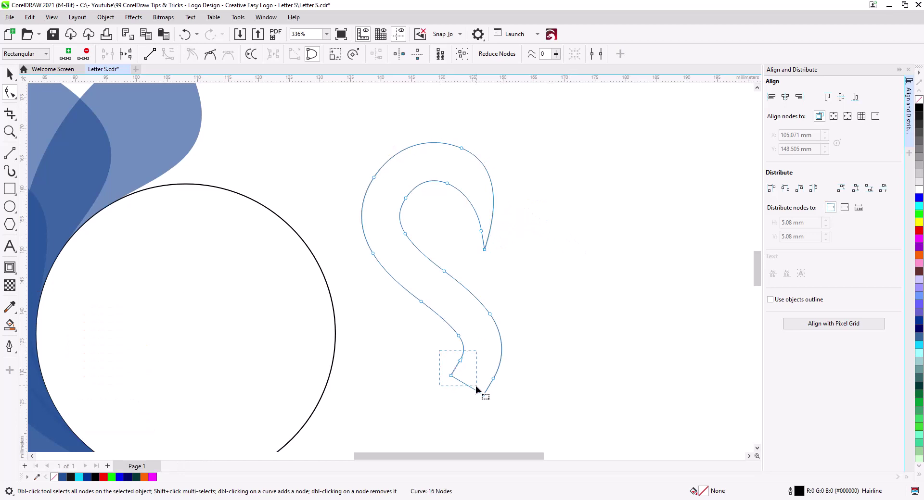
pyautogui.press('Delete')
pyautogui.moveTo(447, 360)
pyautogui.mouseDown()
pyautogui.moveTo(485, 391)
pyautogui.moveTo(466, 345)
pyautogui.mouseUp()
pyautogui.press('Delete')
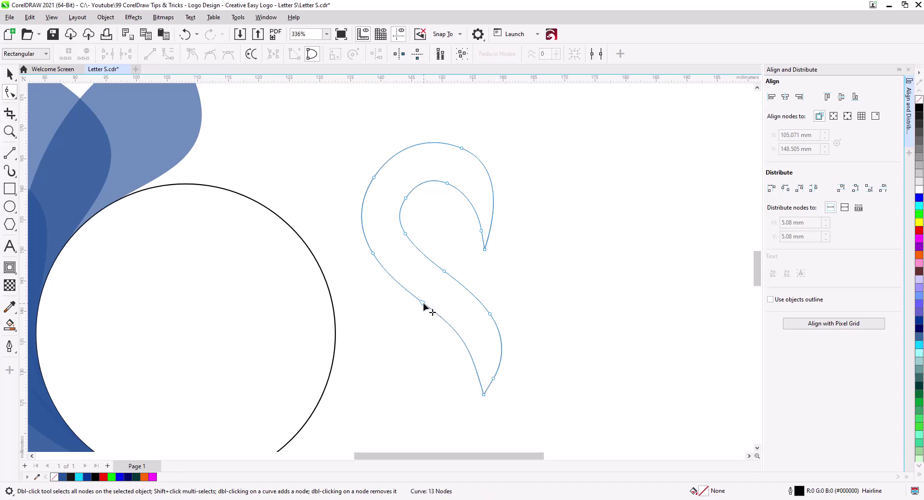
pyautogui.moveTo(423, 304)
pyautogui.mouseDown()
pyautogui.moveTo(435, 303)
pyautogui.moveTo(428, 308)
pyautogui.mouseUp()
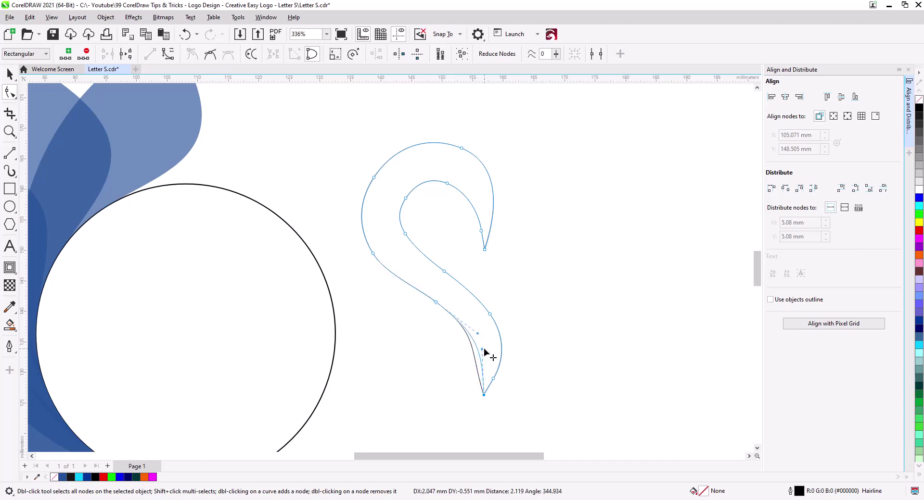
pyautogui.moveTo(478, 348); pyautogui.dragTo(482, 358)
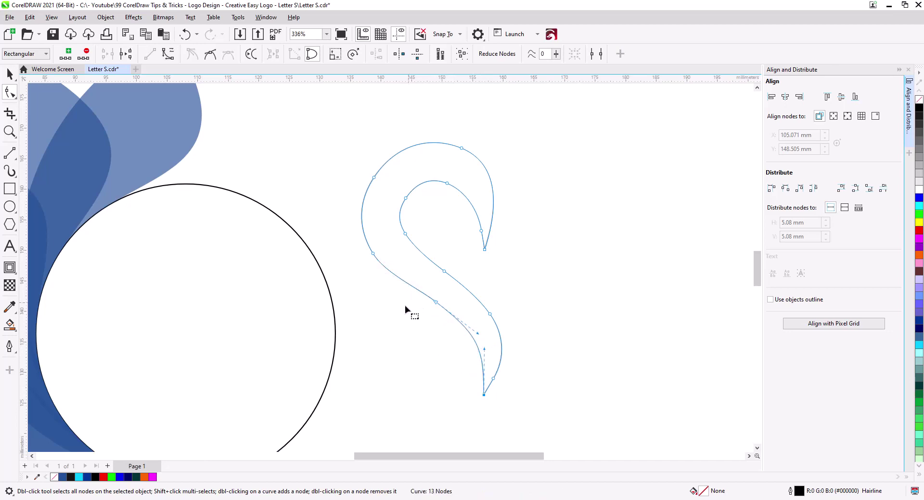
pyautogui.press('Delete')
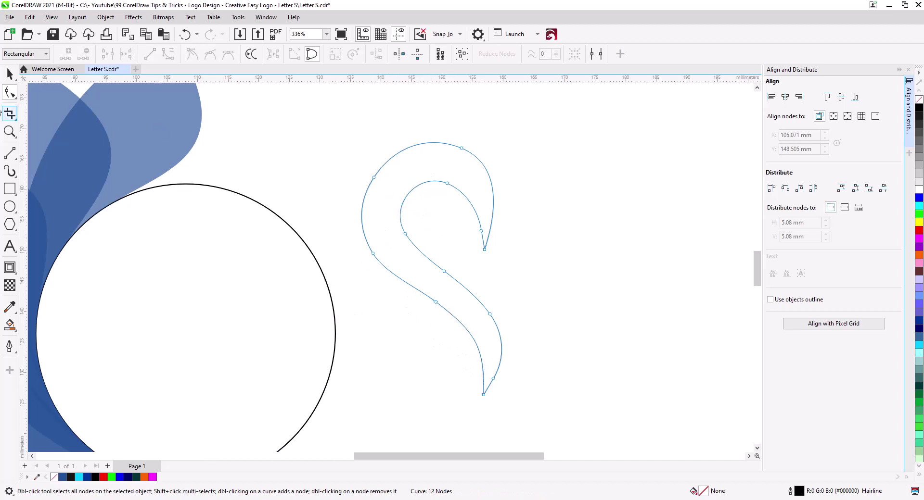
pyautogui.press('Escape')
pyautogui.press('space')
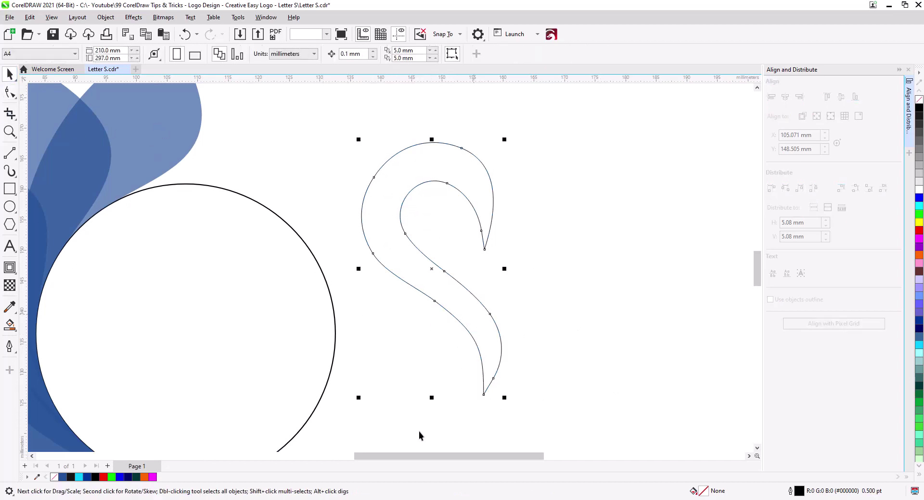
# Step: Fill the S with navy blue from the palette
pyautogui.click(920, 325)
pyautogui.click(475, 381)
pyautogui.moveTo(475, 381)
pyautogui.mouseDown()
pyautogui.moveTo(643, 310)
pyautogui.moveTo(451, 389)
pyautogui.moveTo(457, 375)
pyautogui.mouseUp()
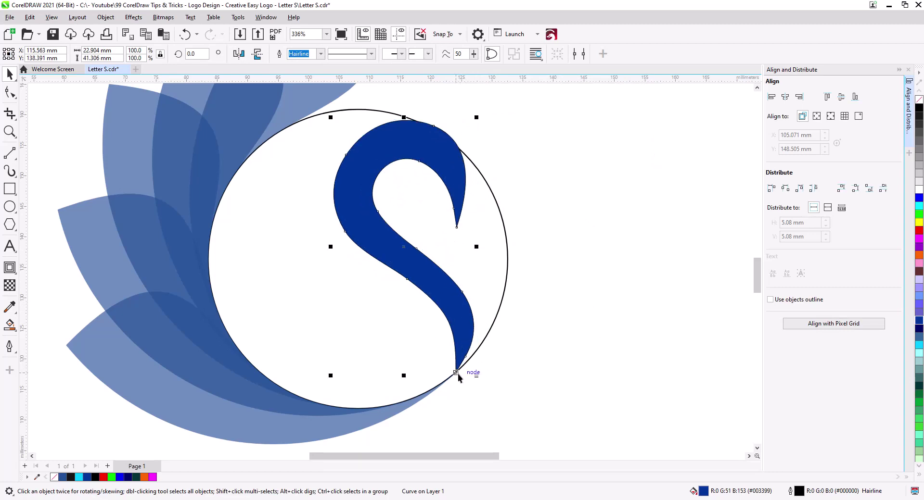
pyautogui.scroll(2, 465, 381)
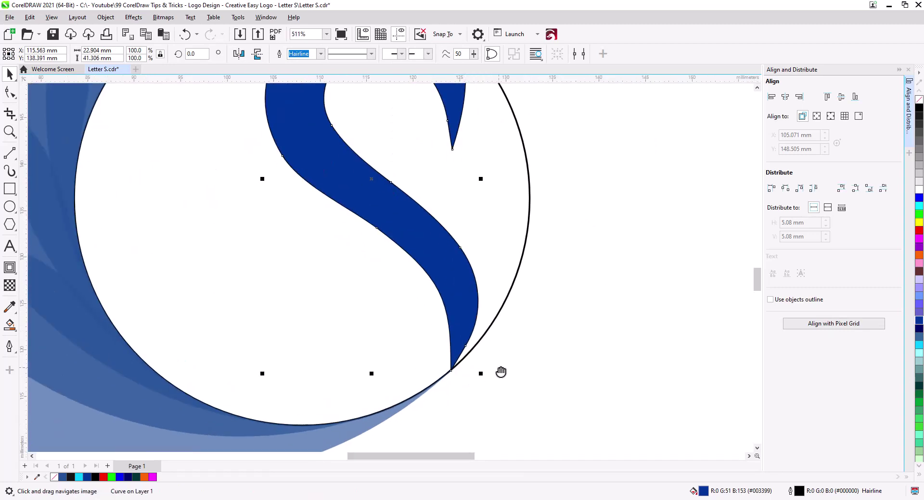
# Step: Delete two surplus nodes near the bottom tip to smooth the S's right edge to 10 nodes
pyautogui.click(470, 313)
pyautogui.click(10, 94)
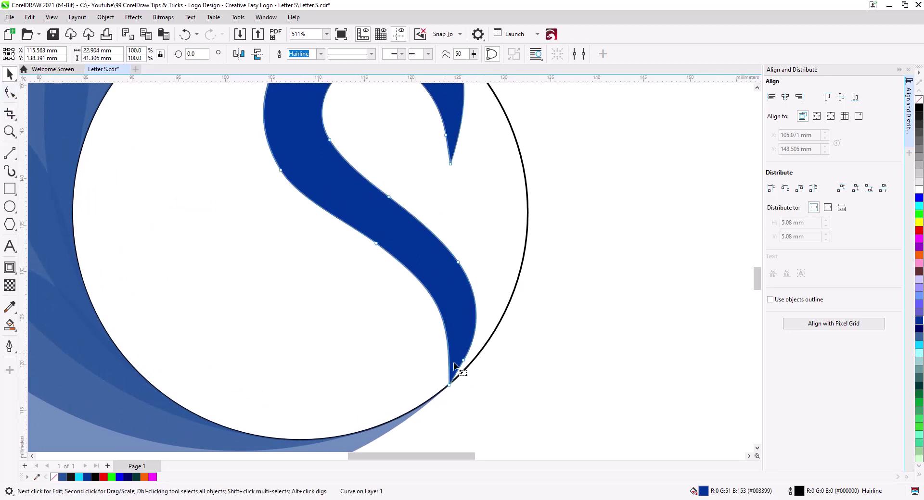
pyautogui.moveTo(495, 377)
pyautogui.mouseDown()
pyautogui.moveTo(458, 339)
pyautogui.moveTo(491, 354)
pyautogui.moveTo(496, 311)
pyautogui.mouseUp()
pyautogui.press('Delete')
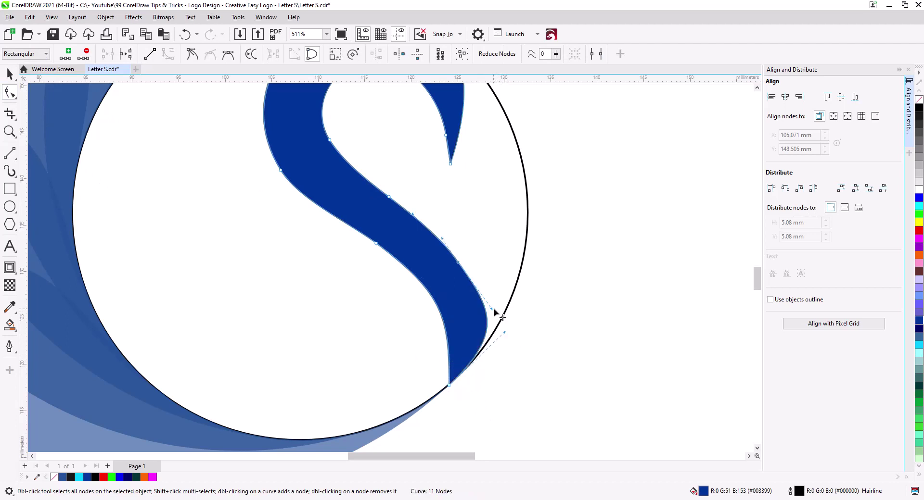
pyautogui.press('Delete')
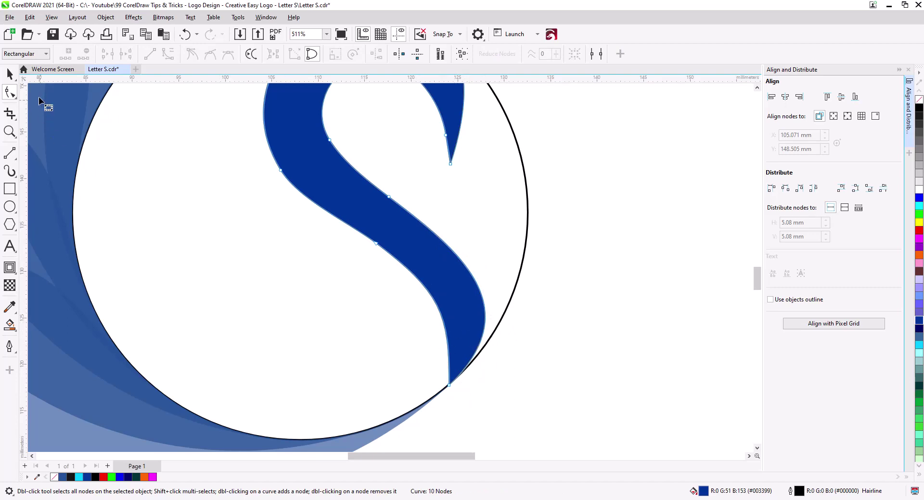
pyautogui.press('space')
pyautogui.scroll(-2, 350, 262)
pyautogui.scroll(-1, 390, 295)
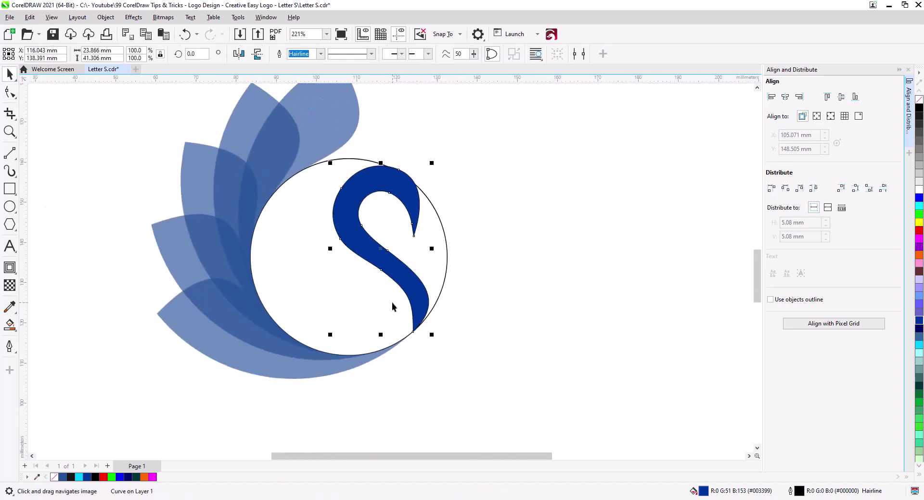
pyautogui.moveTo(391, 303); pyautogui.dragTo(412, 292)
# Step: Delete the guide circle and centre the swan logo in view
pyautogui.click(466, 252)
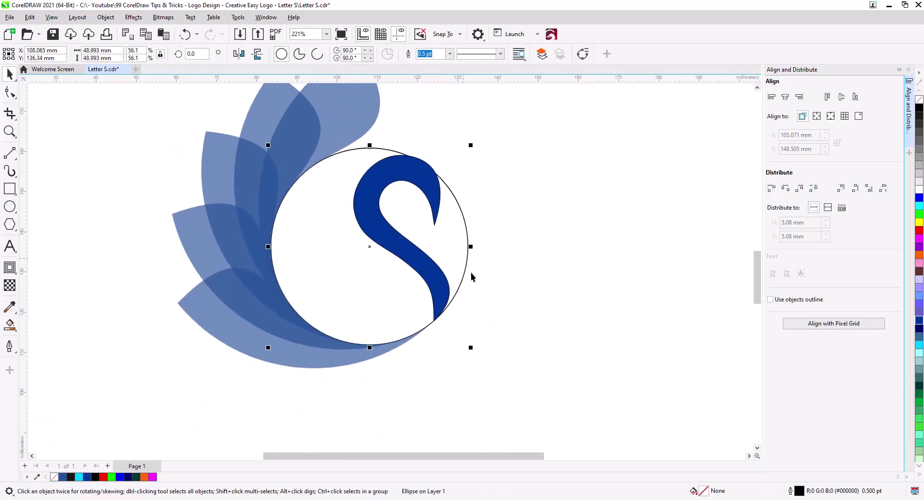
pyautogui.press('Delete')
pyautogui.moveTo(442, 302)
pyautogui.mouseDown()
pyautogui.moveTo(534, 303)
pyautogui.moveTo(539, 315)
pyautogui.mouseUp()
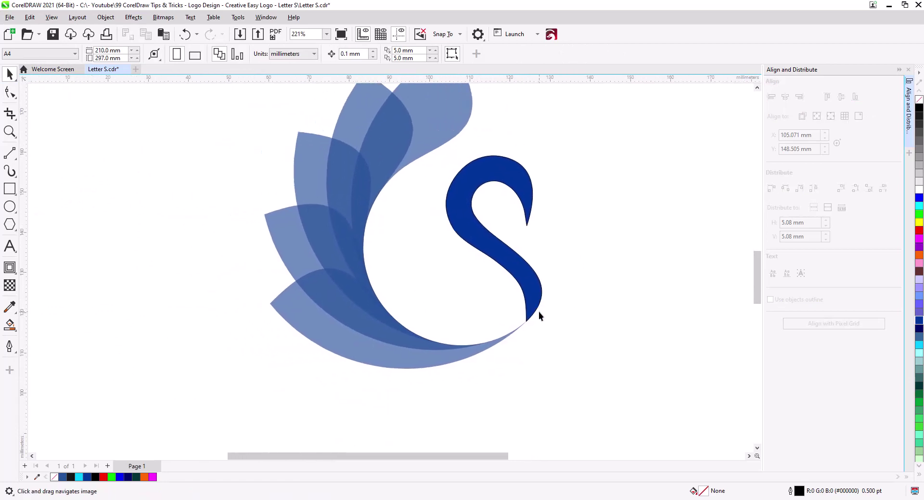
# Step: Push the S's inner curve outward and delete the surplus node on its lower curve
pyautogui.click(533, 304)
pyautogui.click(9, 92)
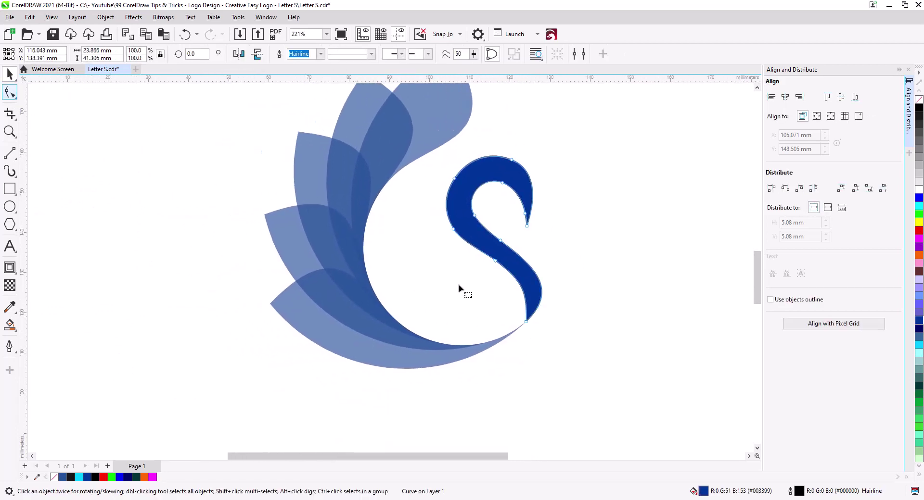
pyautogui.scroll(2, 512, 294)
pyautogui.moveTo(535, 285); pyautogui.dragTo(558, 269)
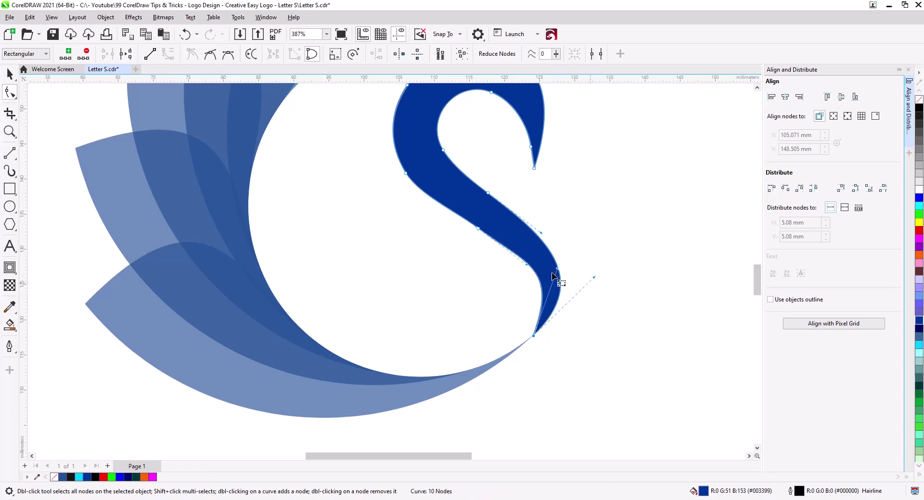
pyautogui.click(478, 228)
pyautogui.press('Delete')
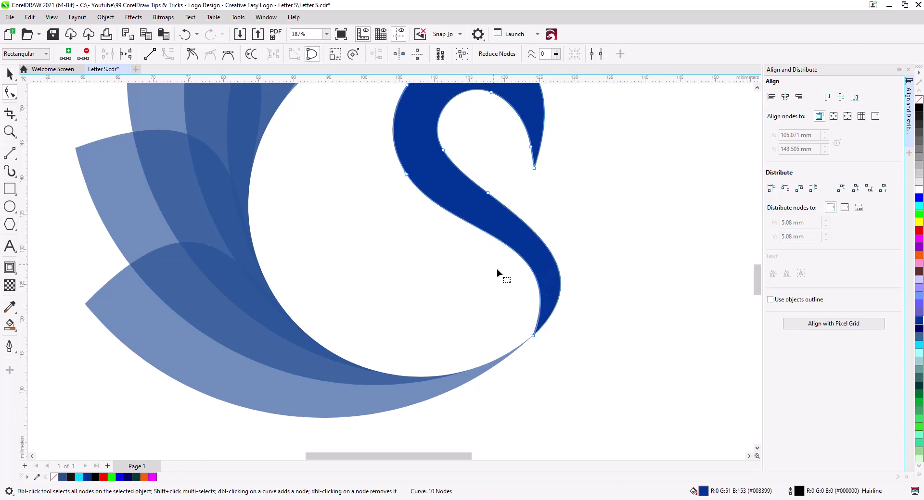
# Step: Smooth the S's lower right bulge at the bottom tip, then deselect it
pyautogui.moveTo(510, 319); pyautogui.dragTo(556, 339)
pyautogui.moveTo(594, 278)
pyautogui.mouseDown()
pyautogui.moveTo(592, 269)
pyautogui.moveTo(587, 276)
pyautogui.mouseUp()
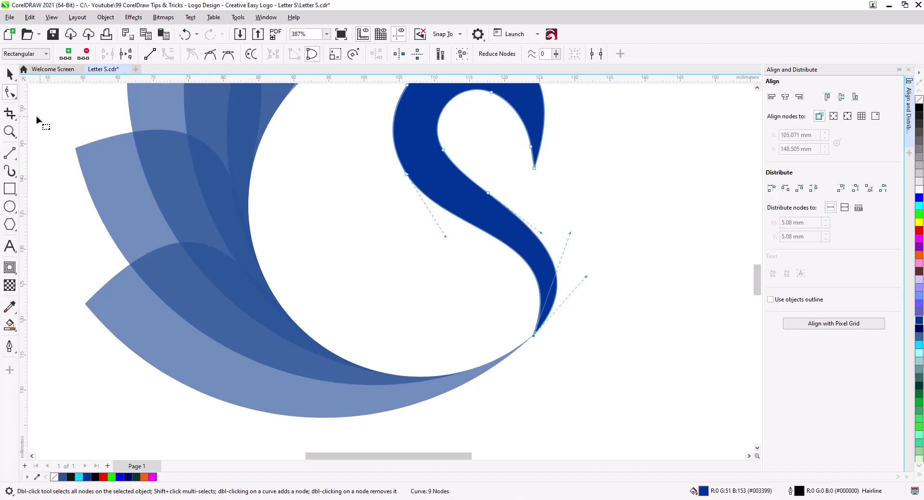
pyautogui.click(9, 73)
pyautogui.scroll(-2, 518, 315)
pyautogui.scroll(-1, 542, 348)
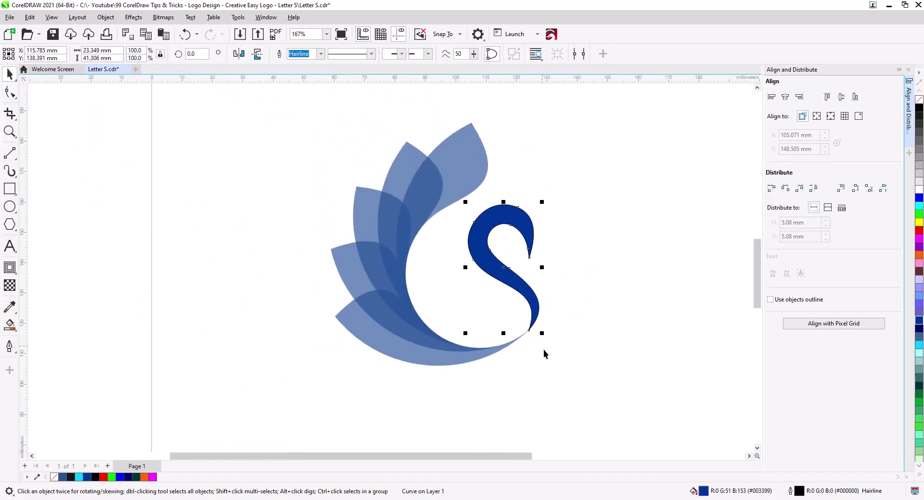
pyautogui.scroll(-1, 543, 350)
pyautogui.click(616, 376)
# Step: Place a copy of all six swan logo objects to the left of the original
pyautogui.scroll(1, 357, 141)
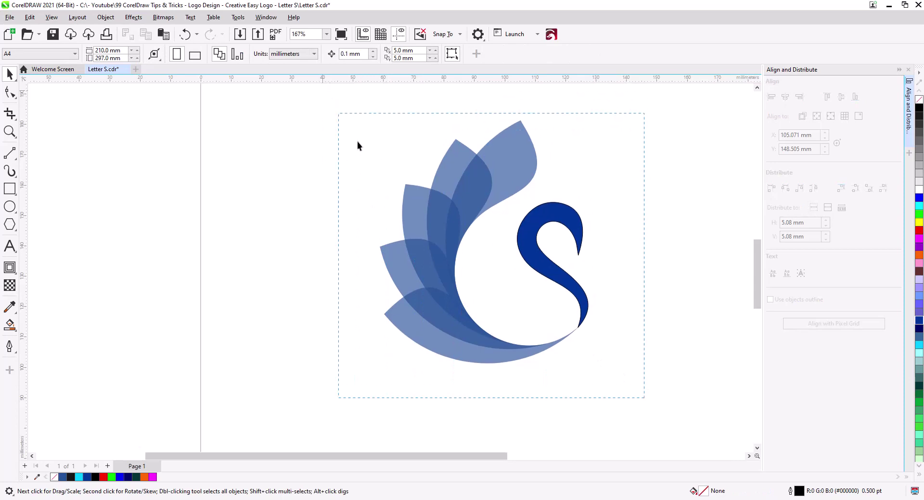
pyautogui.moveTo(323, 132); pyautogui.dragTo(357, 142)
pyautogui.moveTo(525, 248); pyautogui.dragTo(256, 247)
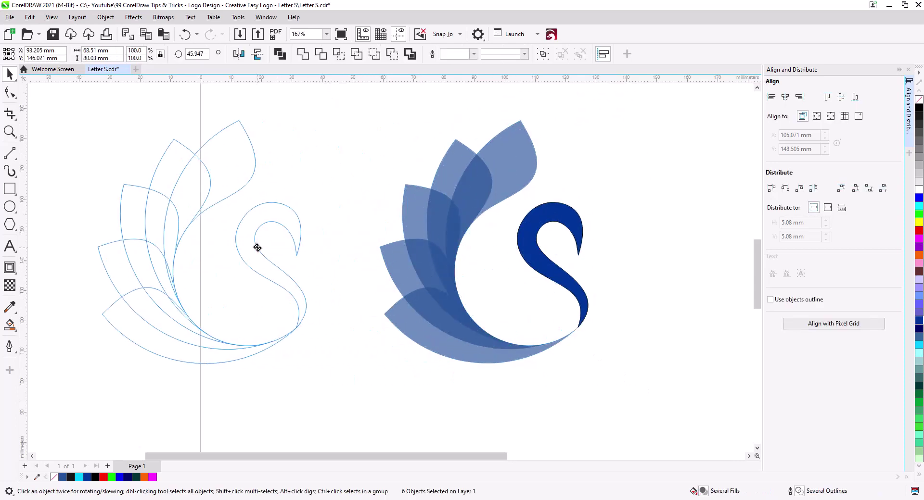
pyautogui.click(289, 270)
pyautogui.moveTo(326, 314)
pyautogui.mouseDown()
pyautogui.moveTo(512, 313)
pyautogui.moveTo(532, 324)
pyautogui.mouseUp()
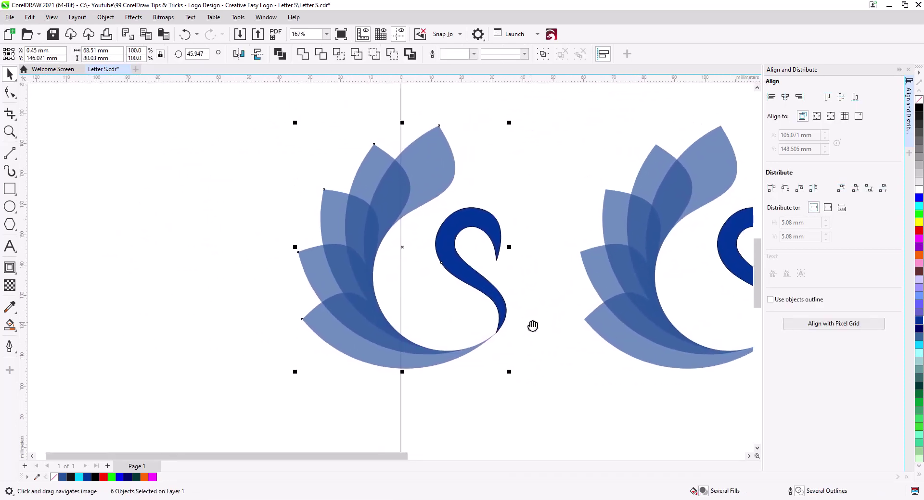
# Step: Try blue, red and navy on the copied logo, settling on dark teal (#003333)
pyautogui.click(919, 200)
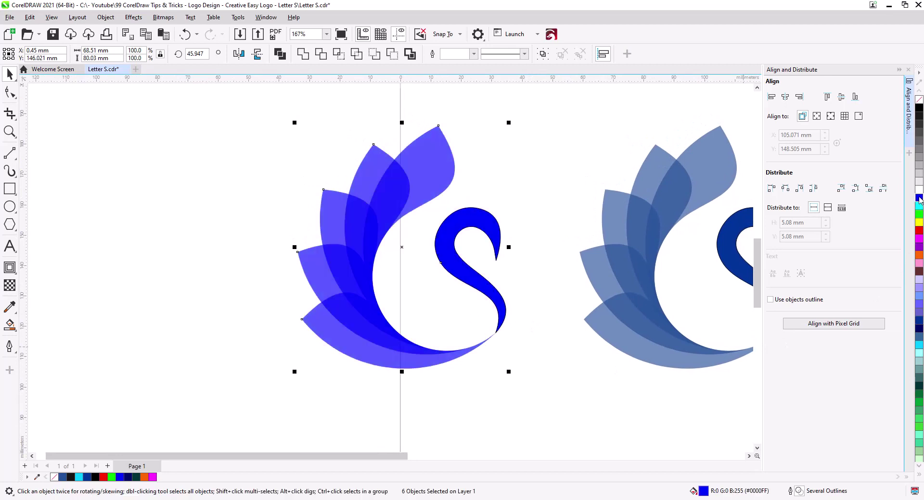
pyautogui.click(919, 230)
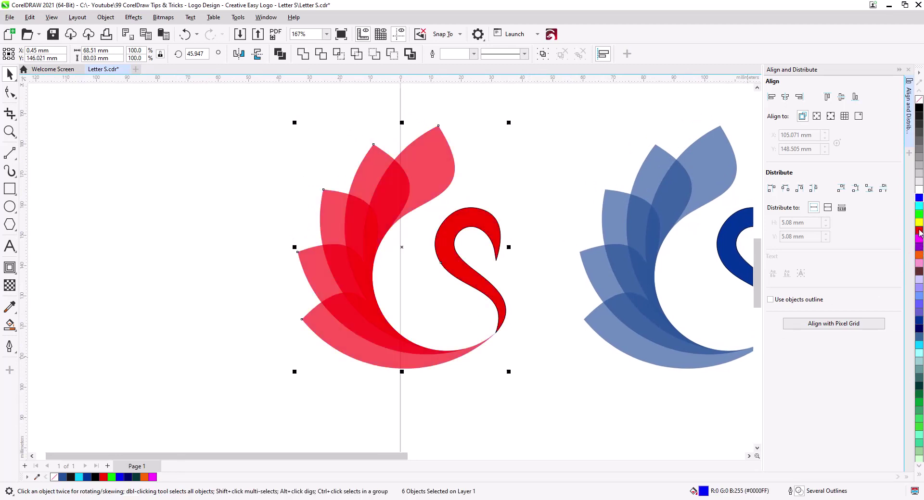
pyautogui.click(920, 329)
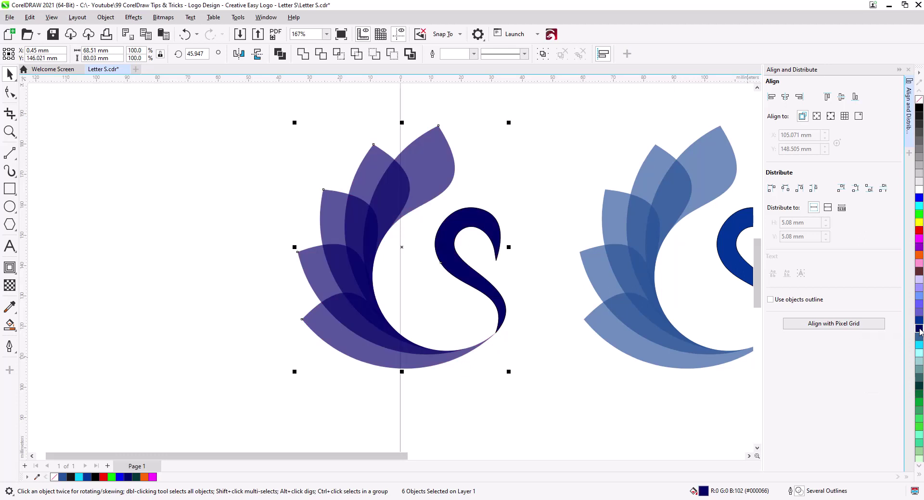
pyautogui.click(919, 387)
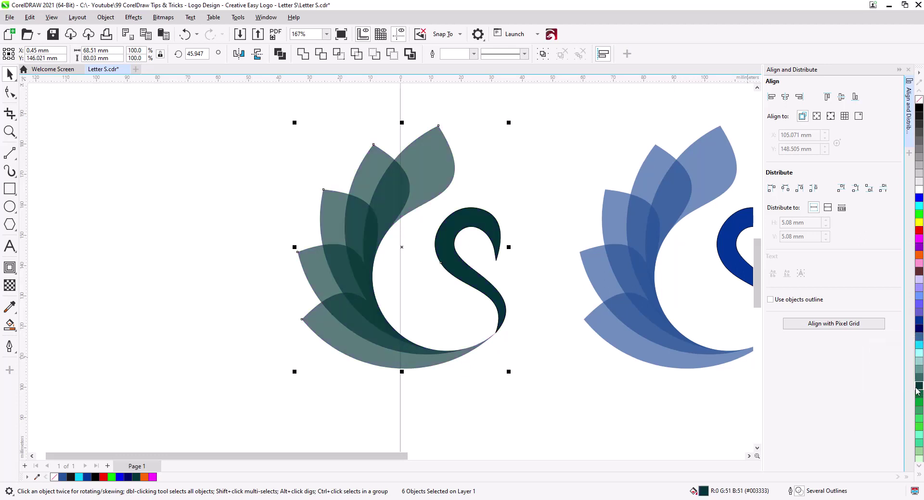
pyautogui.click(570, 380)
pyautogui.scroll(1, 614, 380)
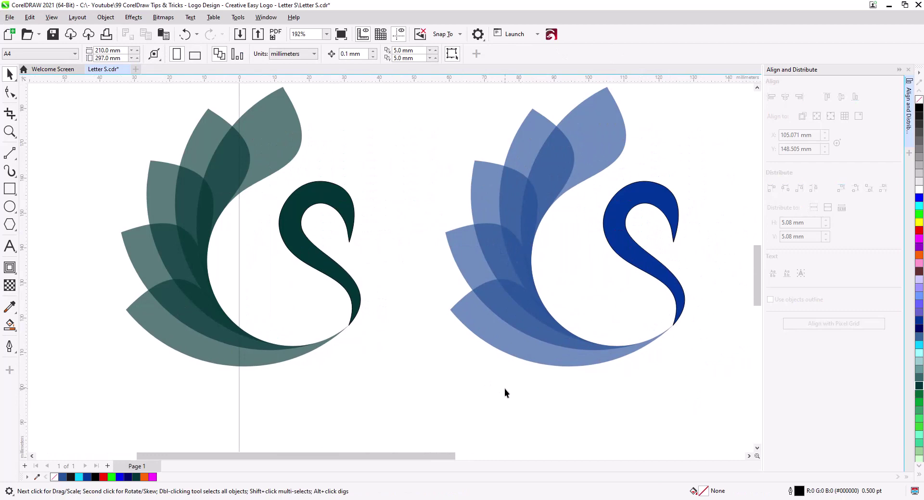